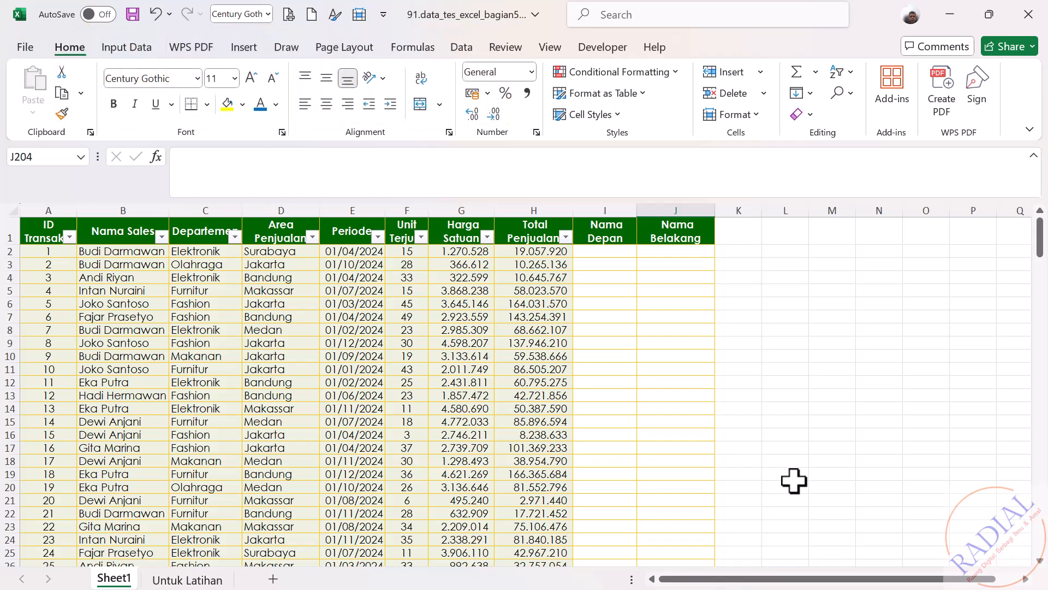
Step: Review the transaction table down to its last record and the numbered task list beneath it
left_click_drag(1040, 240, 1041, 543)
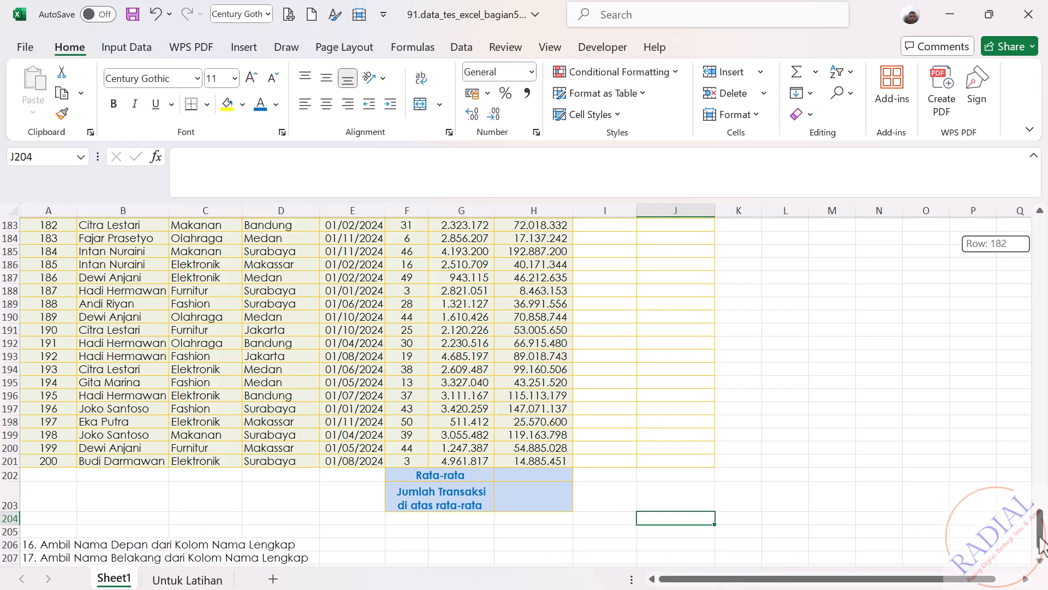
left_click_drag(1040, 536, 1040, 562)
left_click(1040, 564)
left_click(1040, 565)
left_click(1041, 564)
left_click(1040, 564)
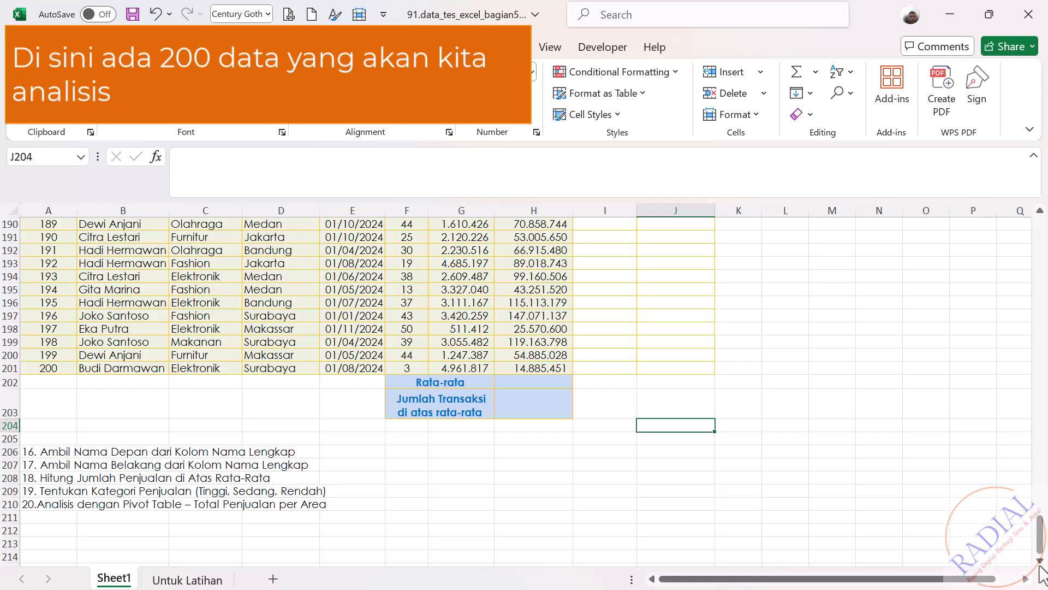
left_click_drag(1041, 547, 1041, 202)
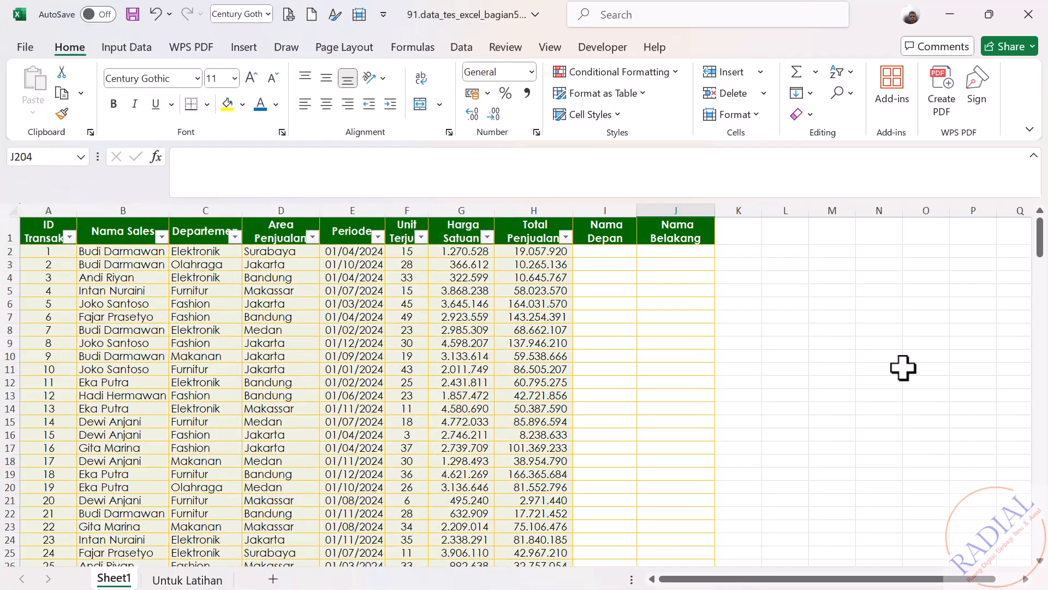
Step: Set the font color of task 16 in cell A206, below the table, to standard red
left_click_drag(1040, 235, 1042, 525)
left_click(1040, 561)
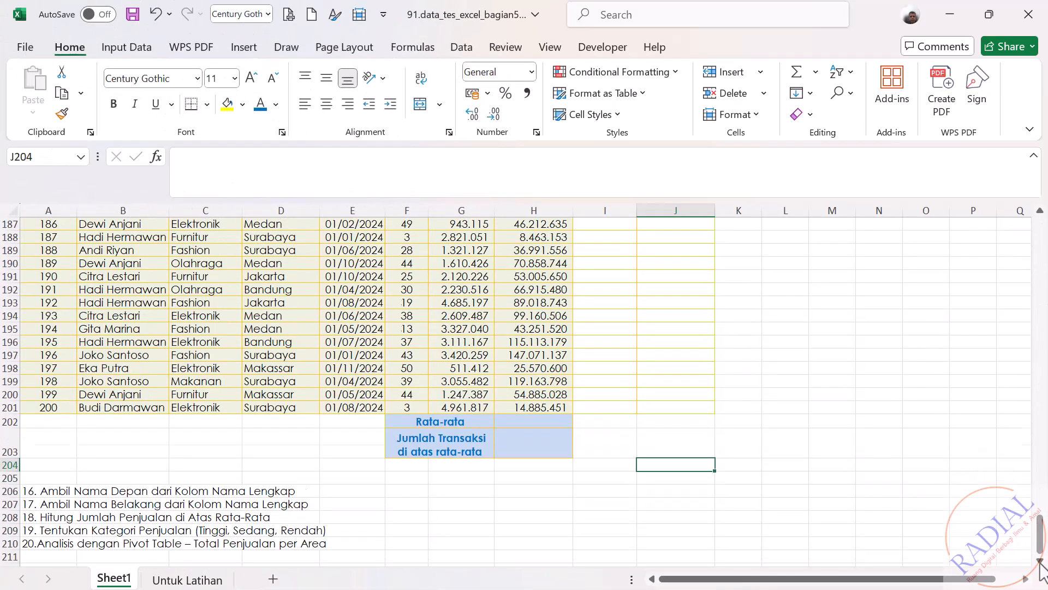
left_click(1040, 562)
left_click(1040, 562)
left_click(32, 466)
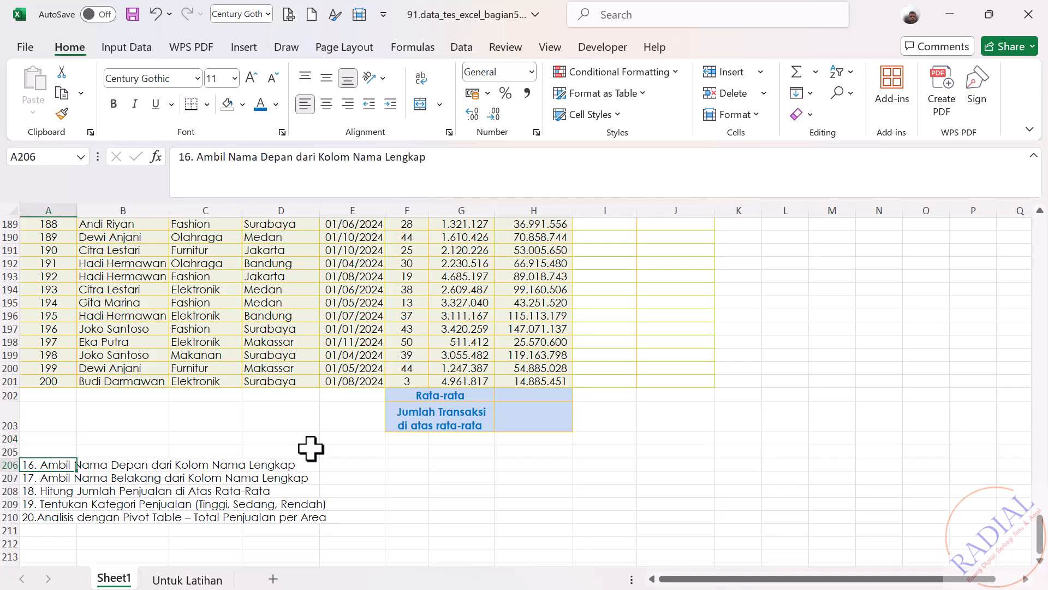
left_click(276, 104)
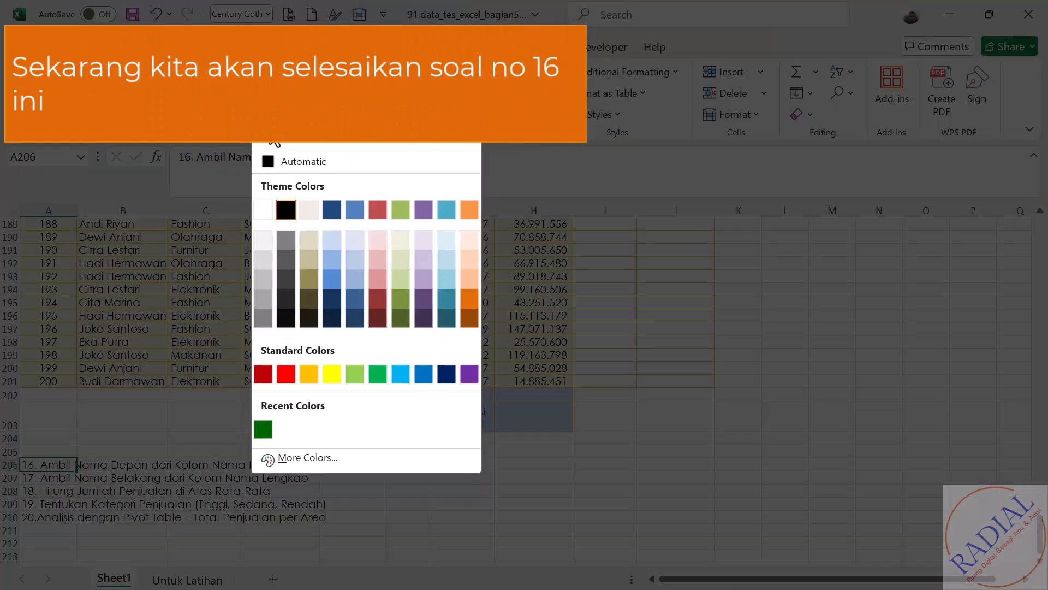
left_click(285, 375)
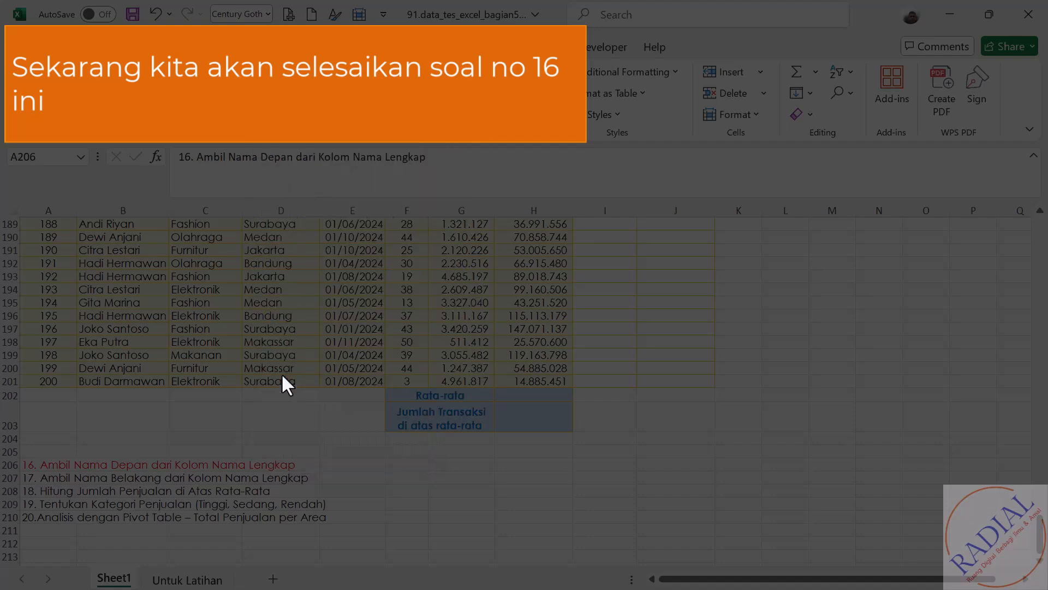
left_click(474, 519)
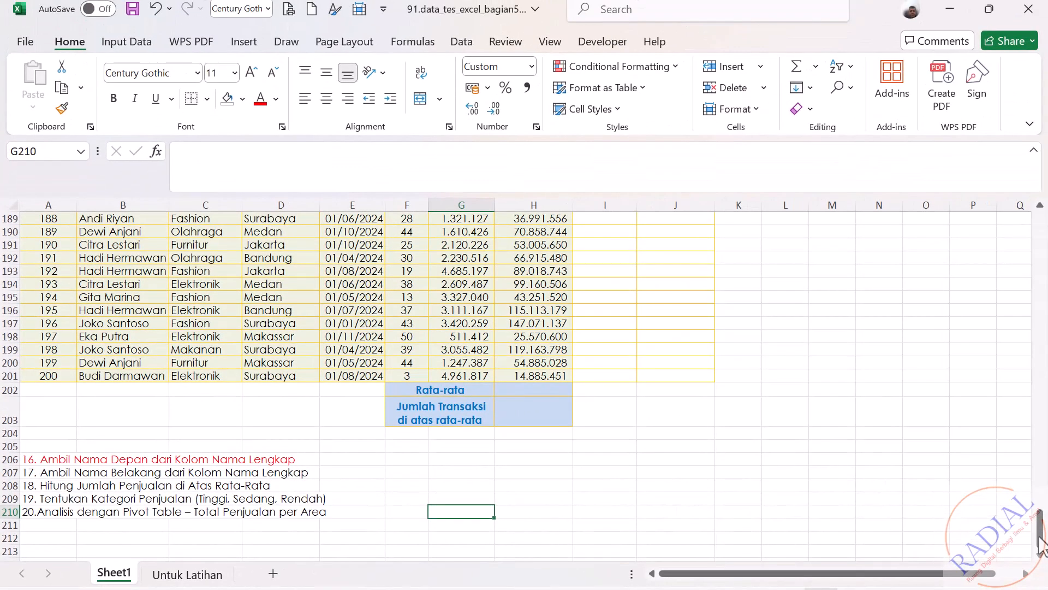
Step: Begin the formula =LEFT(B2; in cell I2, the first data cell of the Nama Depan column
left_click_drag(1039, 526, 1040, 221)
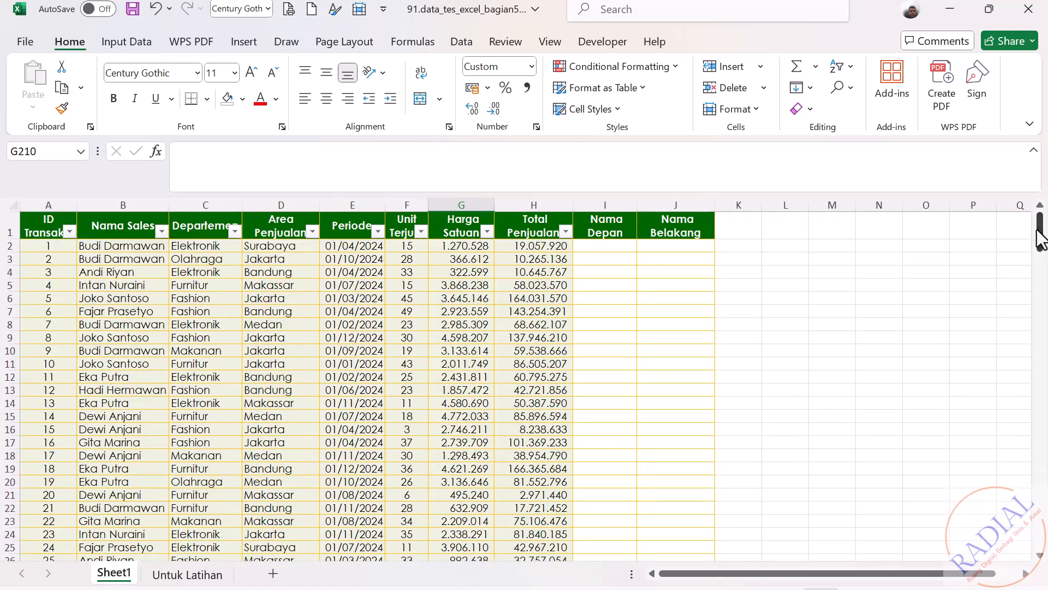
left_click(617, 246)
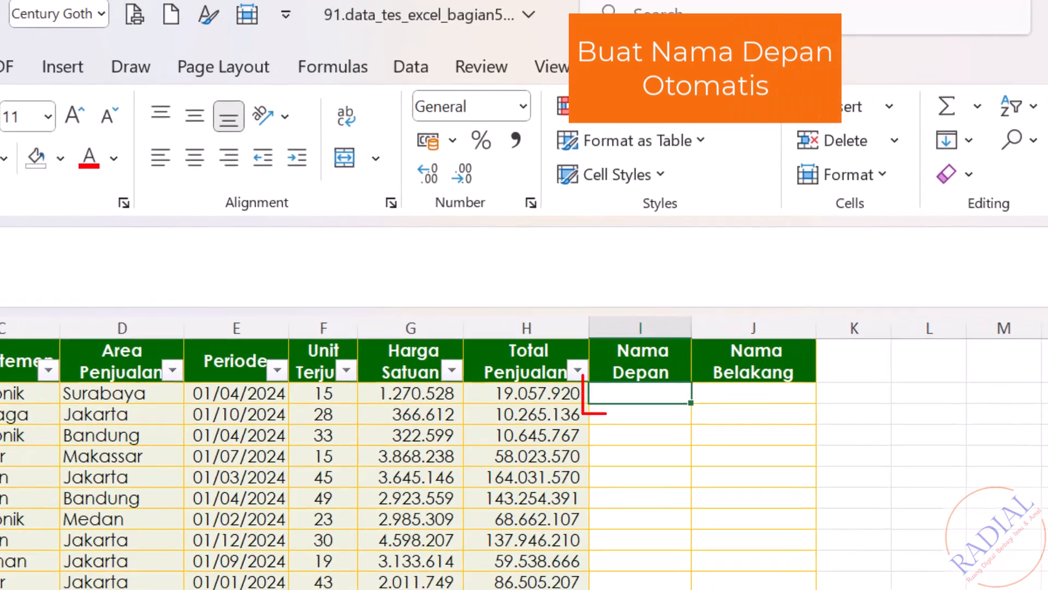
type("=LE")
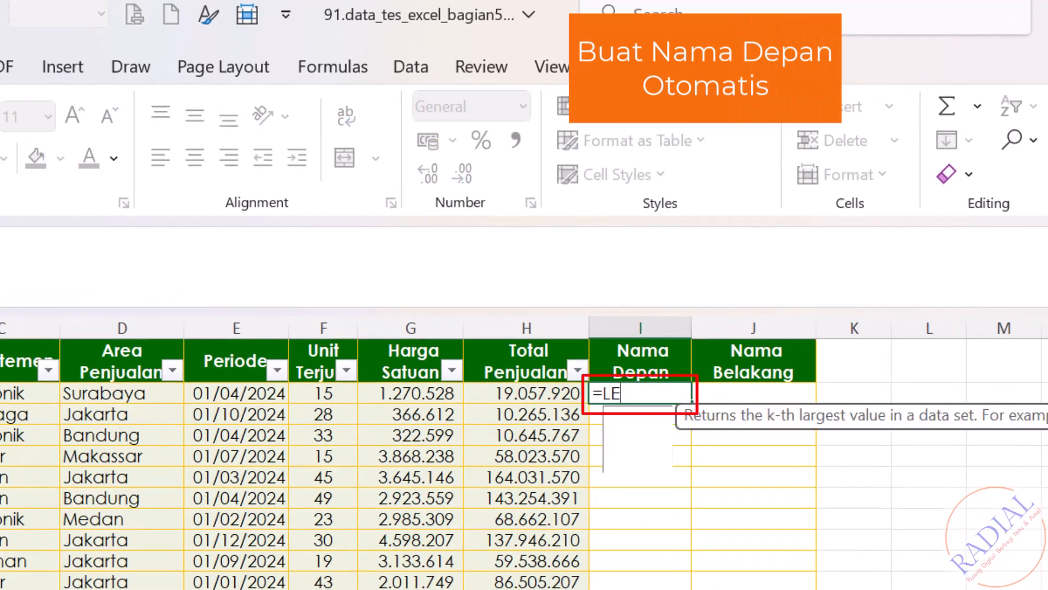
type("FT")
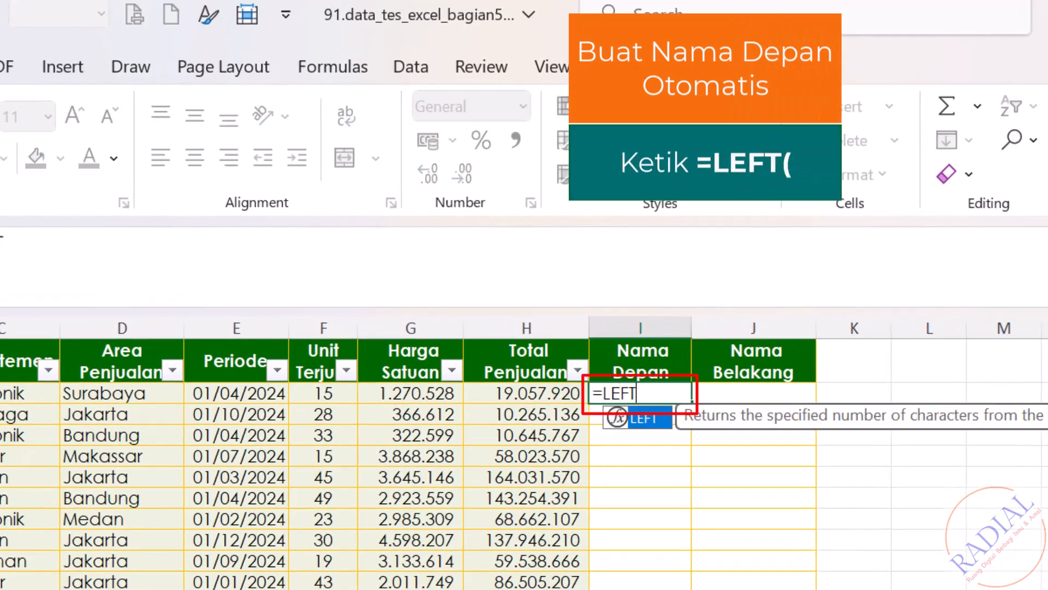
type("(")
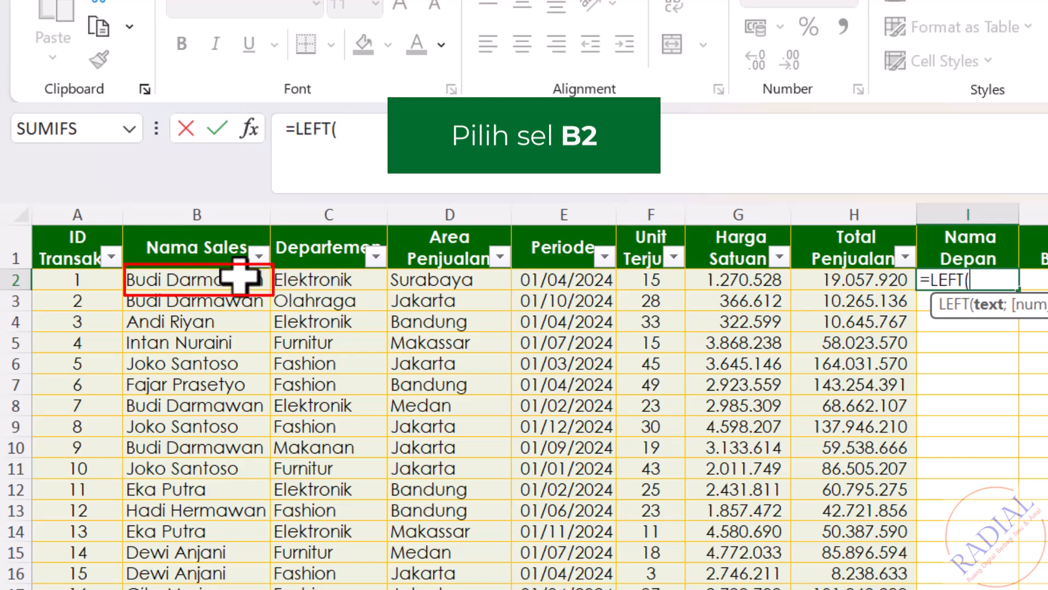
left_click(241, 279)
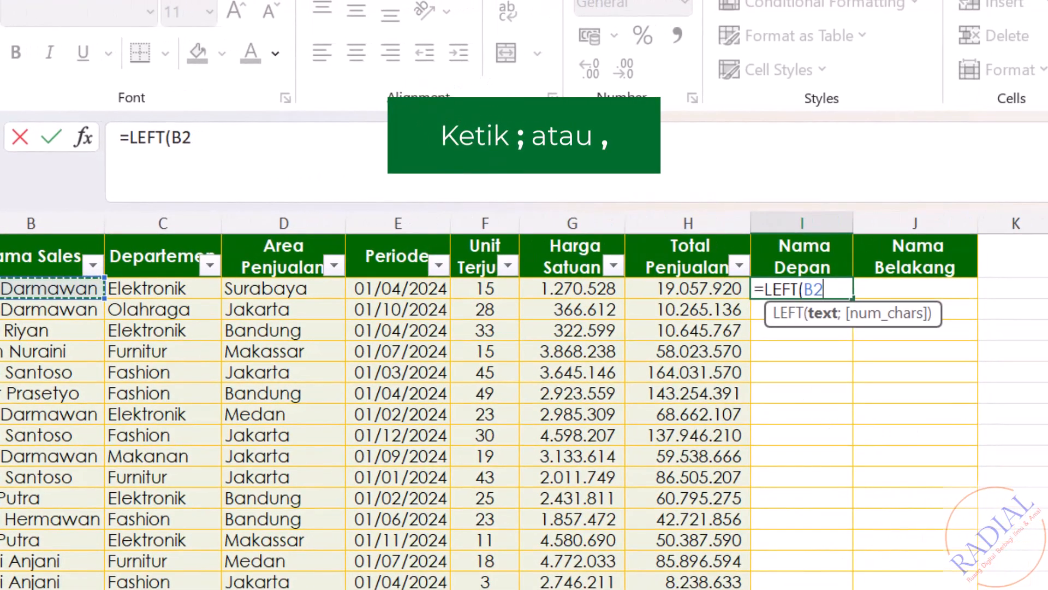
type(";")
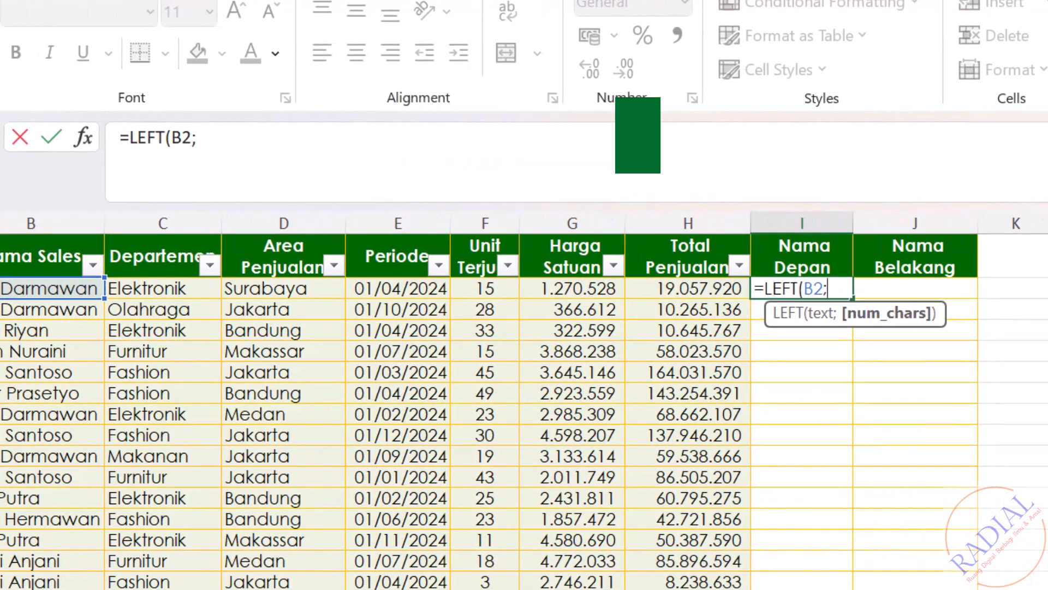
type("SEA")
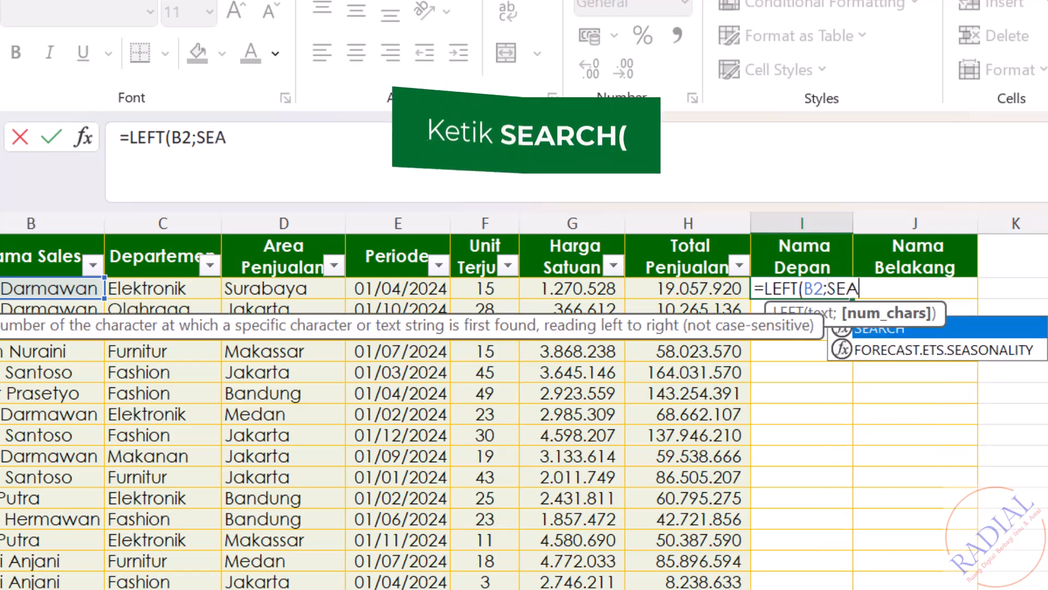
type("RCH")
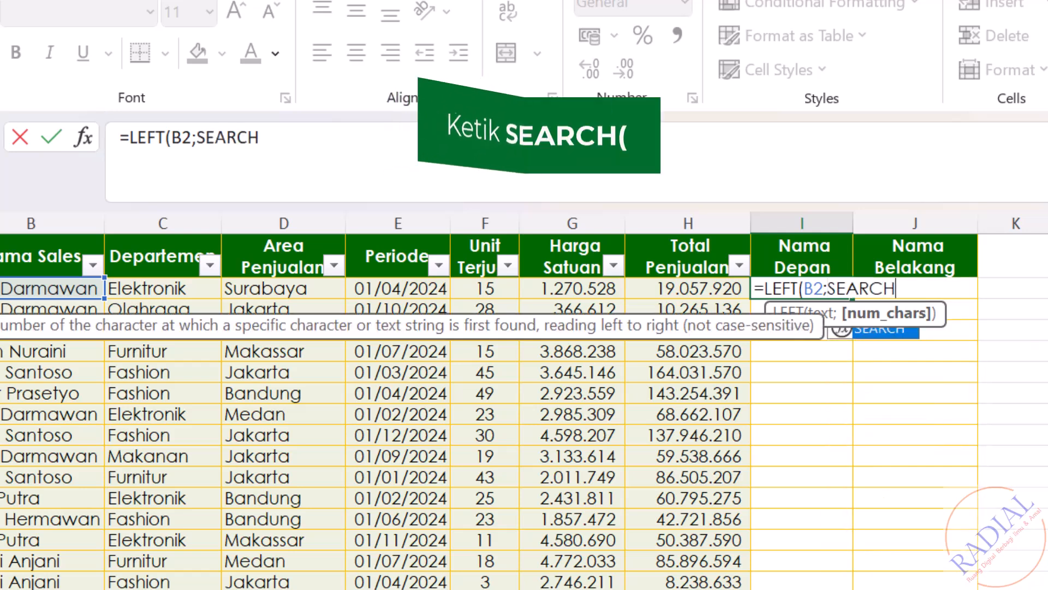
type("(\" ")
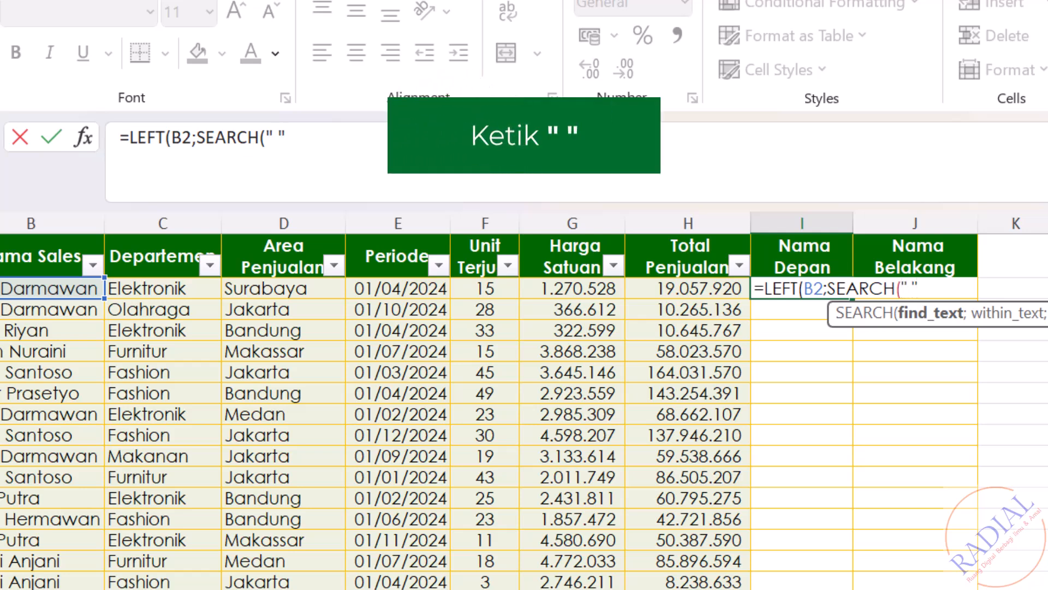
type("\"")
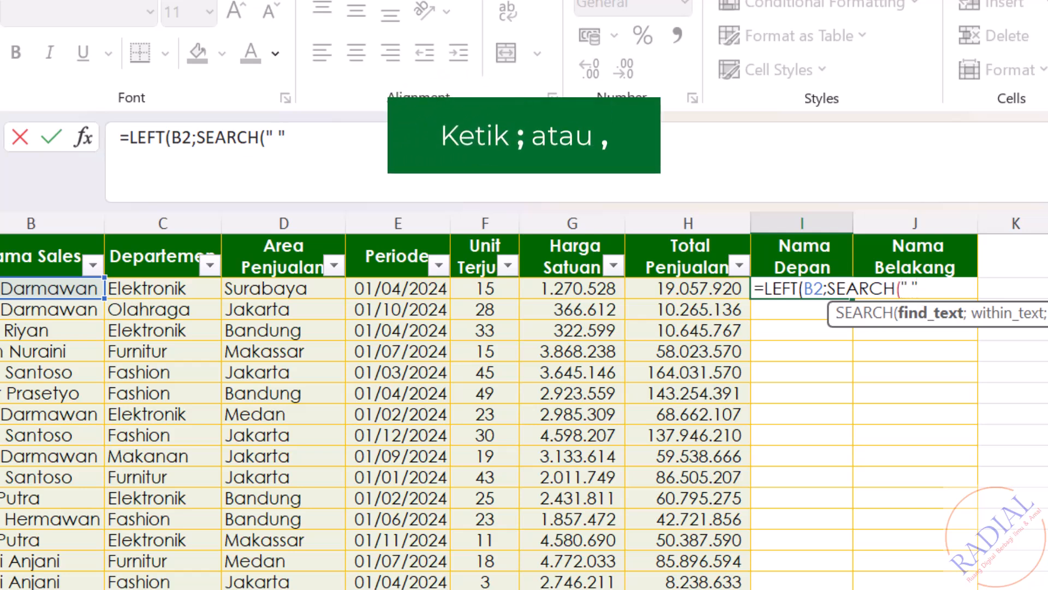
type(";")
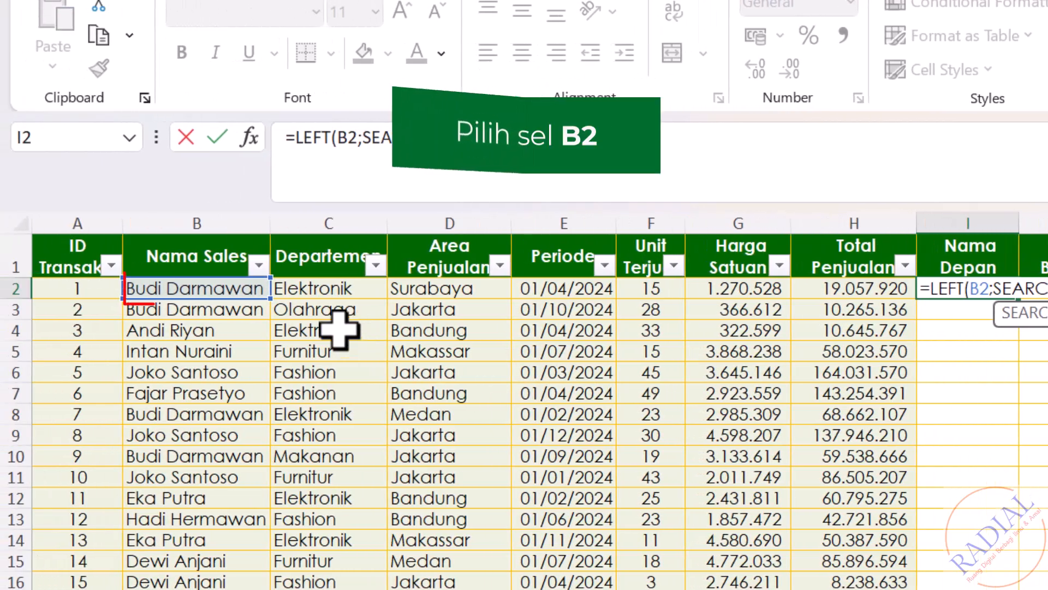
Step: Complete the I2 formula with SEARCH(" ";B2)-1) as the number of characters and commit it
left_click(82, 288)
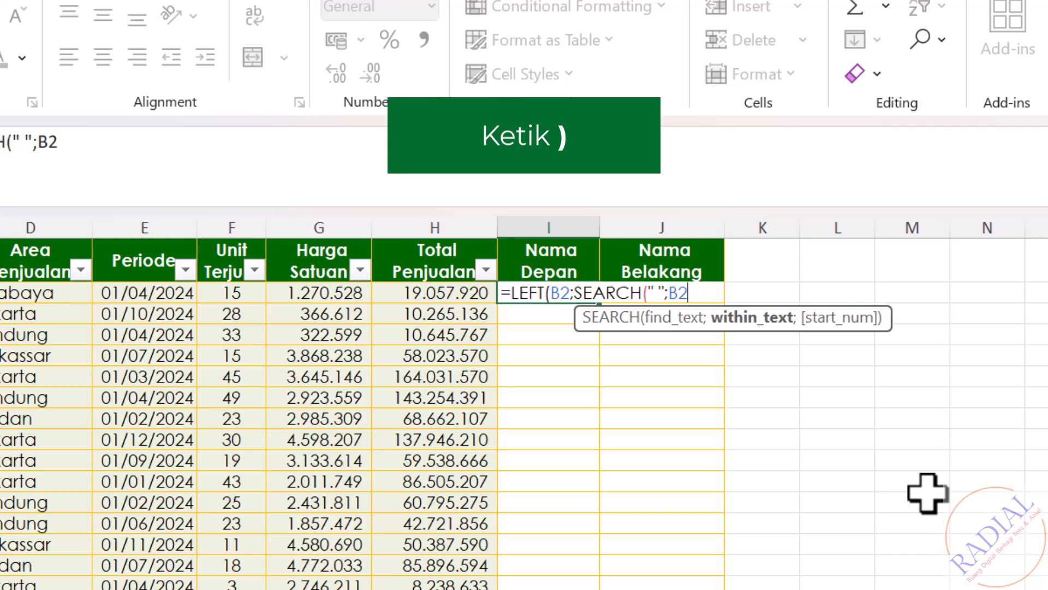
type(")")
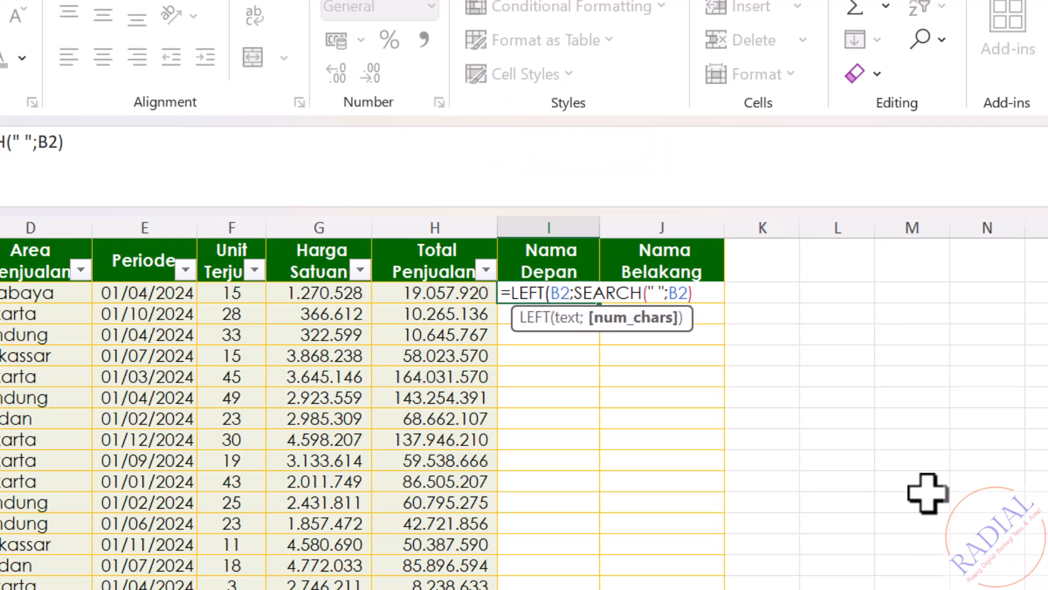
type("-1")
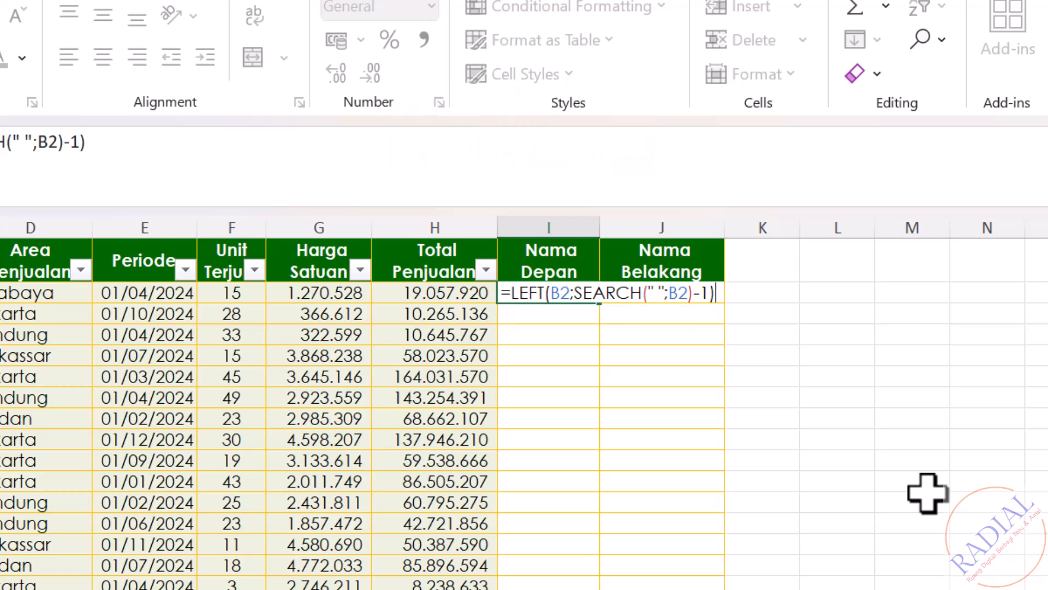
key("Return")
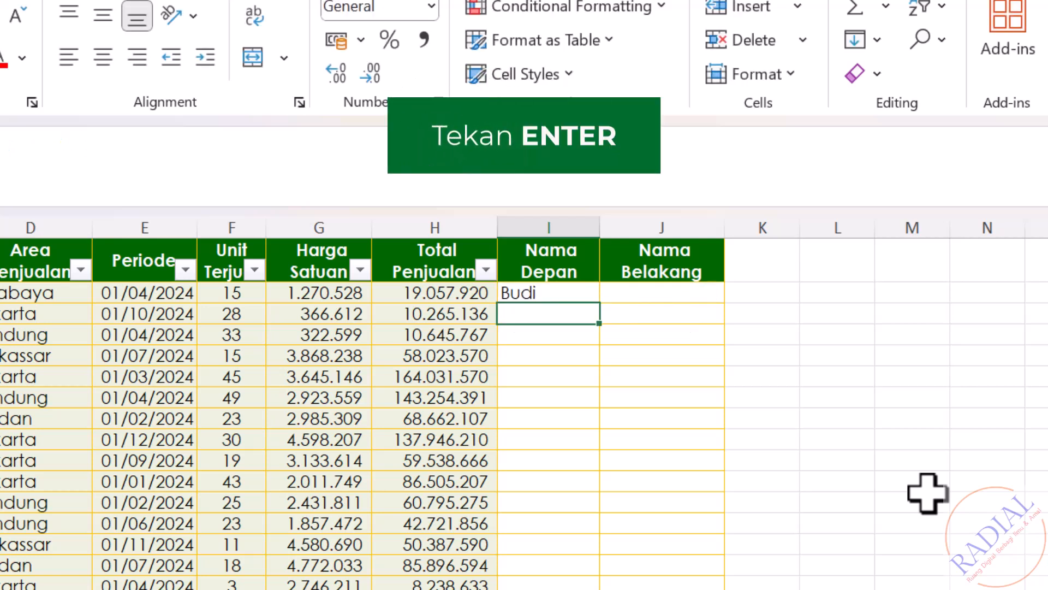
Step: Fill the I2 formula down the whole Nama Depan column
left_click(575, 292)
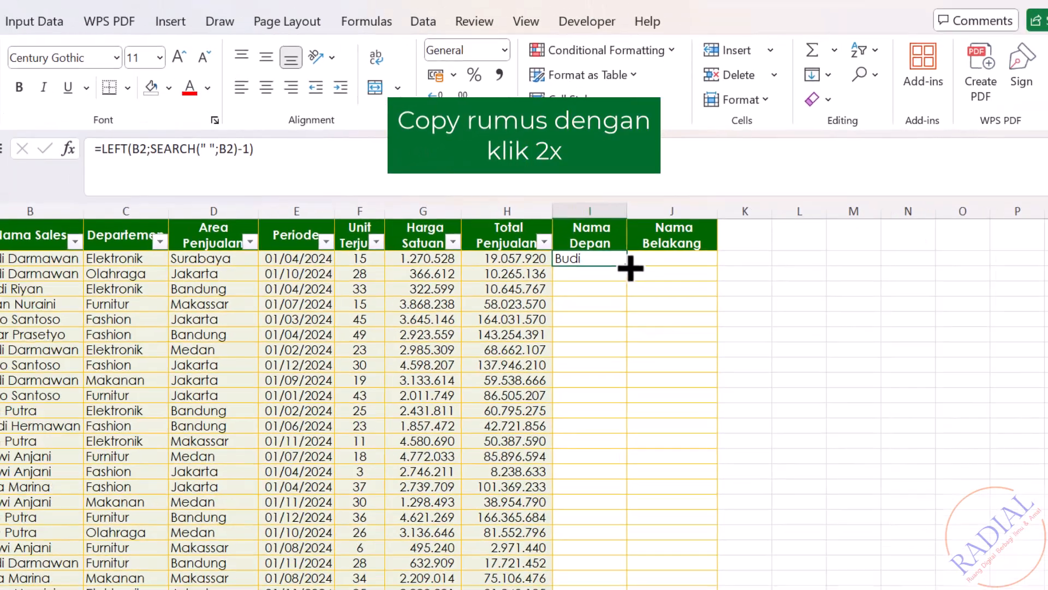
double_click(604, 302)
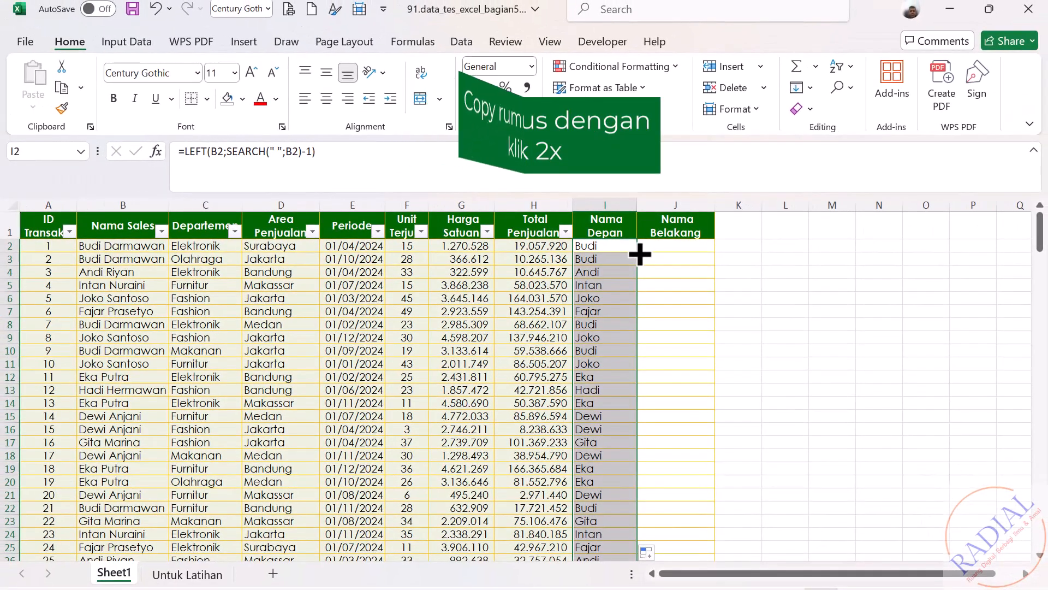
left_click(793, 312)
Step: Clear the surplus formulas in cells I202:I203 beside the summary rows under the table
left_click_drag(1040, 235, 1035, 527)
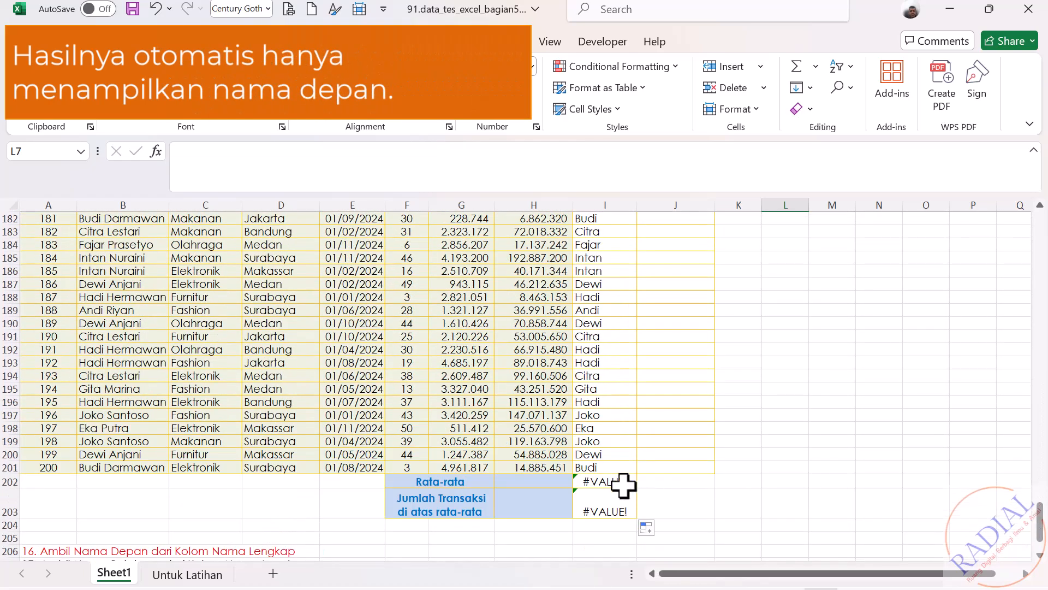
left_click_drag(623, 485, 621, 504)
key("Delete")
left_click(829, 498)
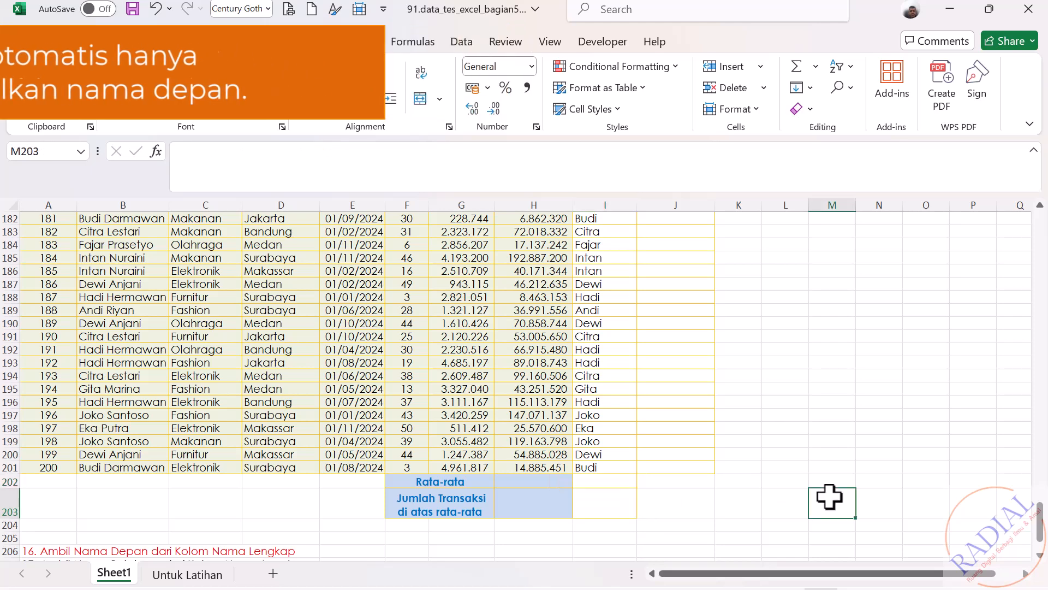
Step: Set the font color of task 17 in cell A207 to red
left_click_drag(1040, 544, 1040, 289)
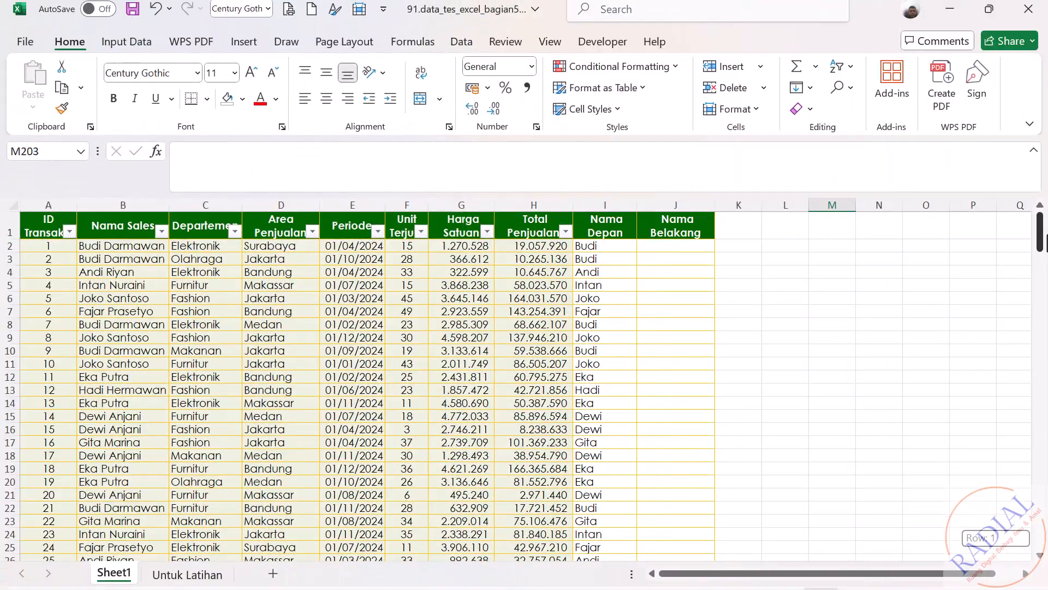
left_click_drag(1040, 232, 1042, 562)
left_click(1039, 556)
left_click(1040, 557)
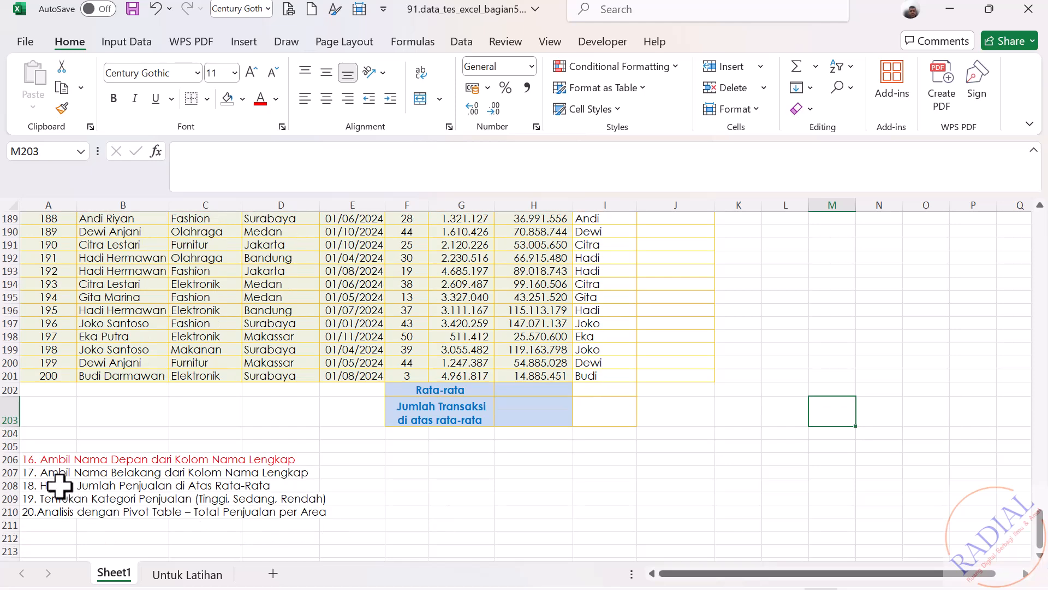
left_click(30, 476)
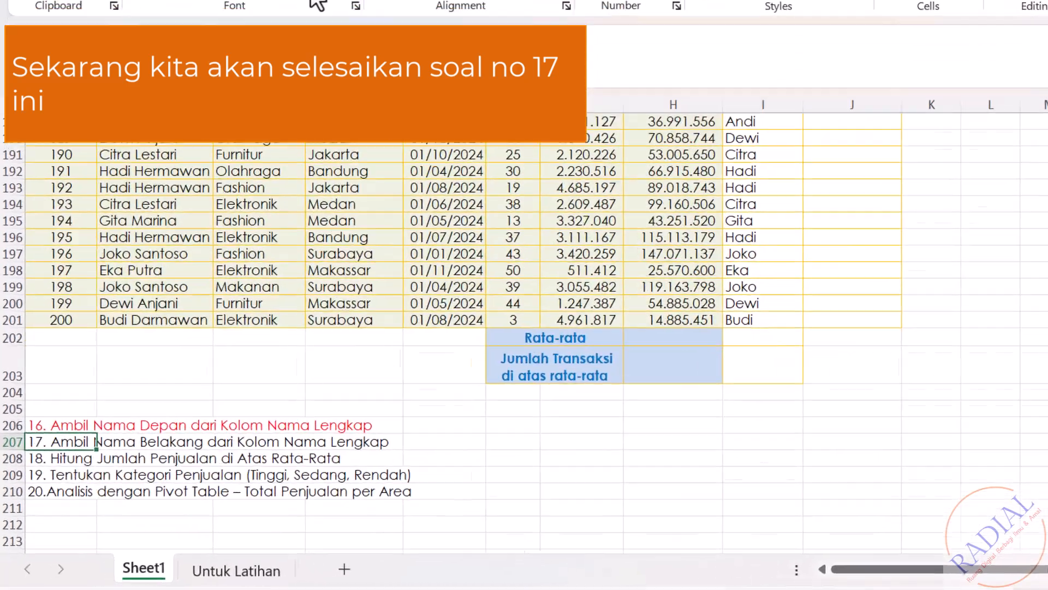
left_click(243, 111)
left_click(898, 520)
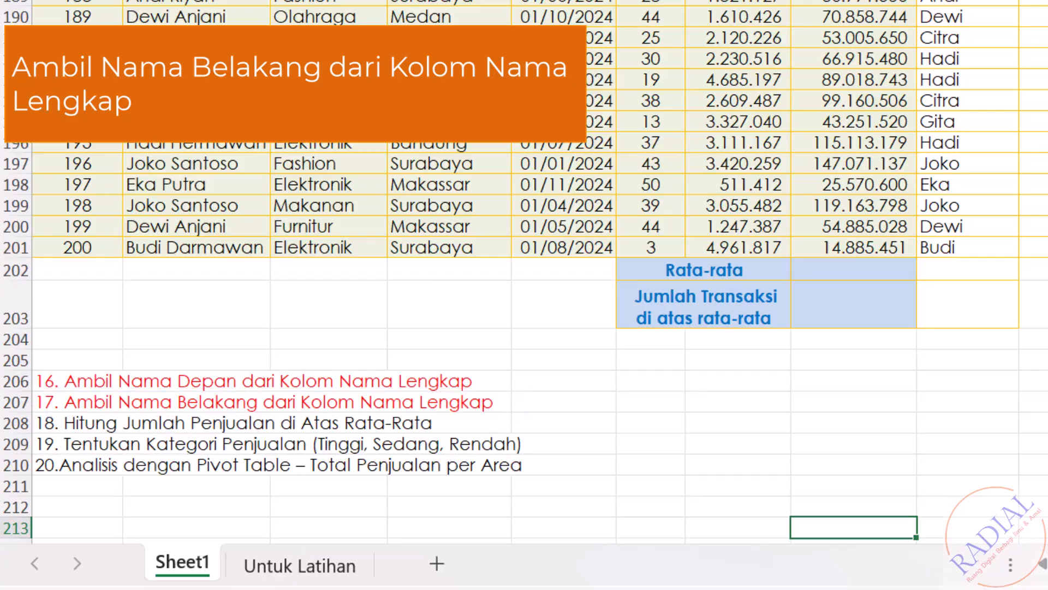
Step: Start a RIGHT formula in cell J2 under Nama Belakang with B2 as the text argument
scroll(524, 295, "up", 20)
scroll(826, 454, "up", 1)
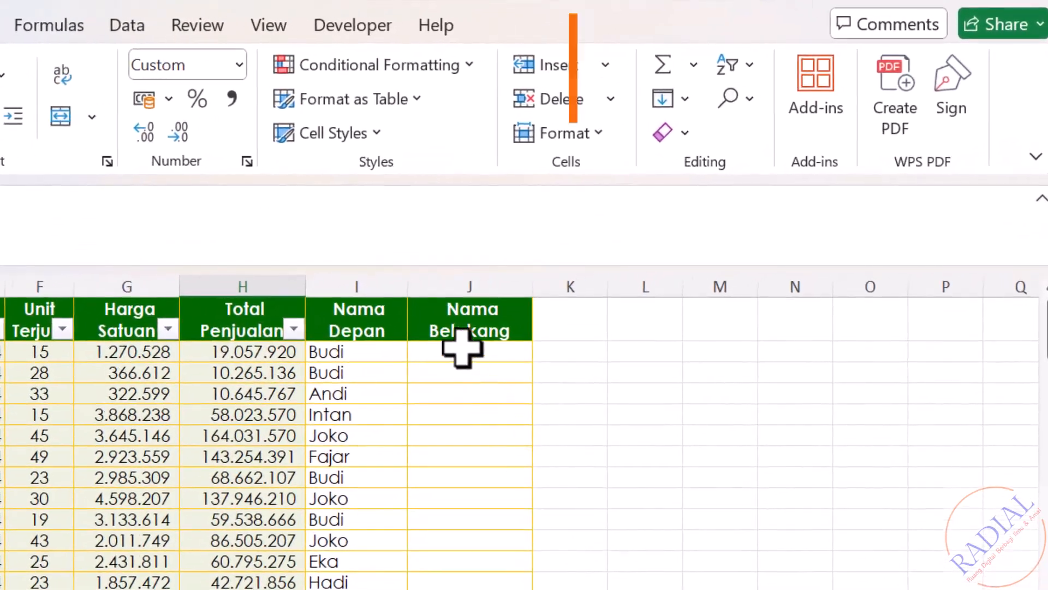
left_click(463, 349)
type("=RIGH")
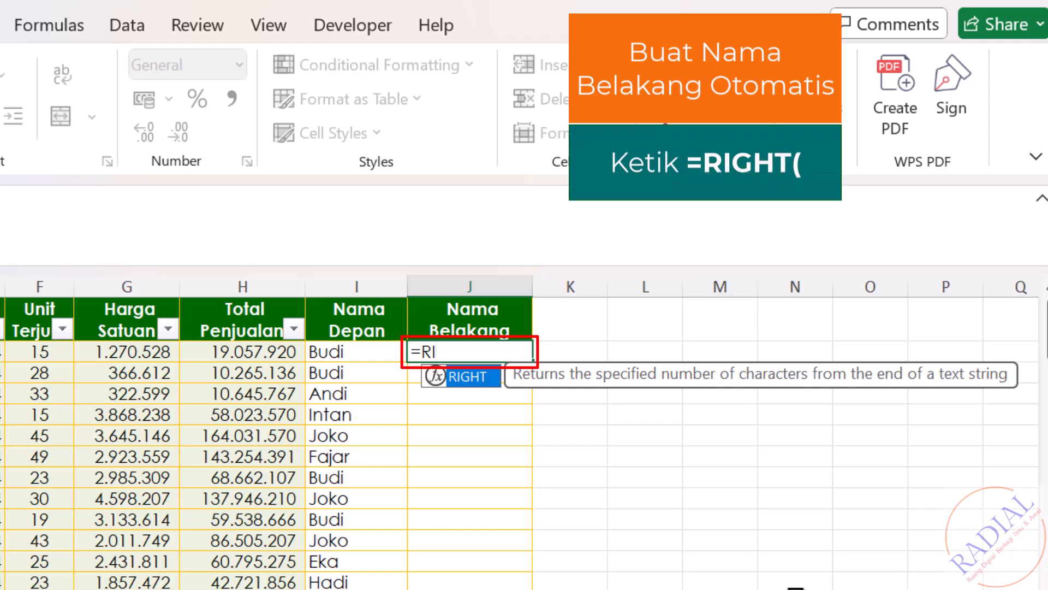
type("T(")
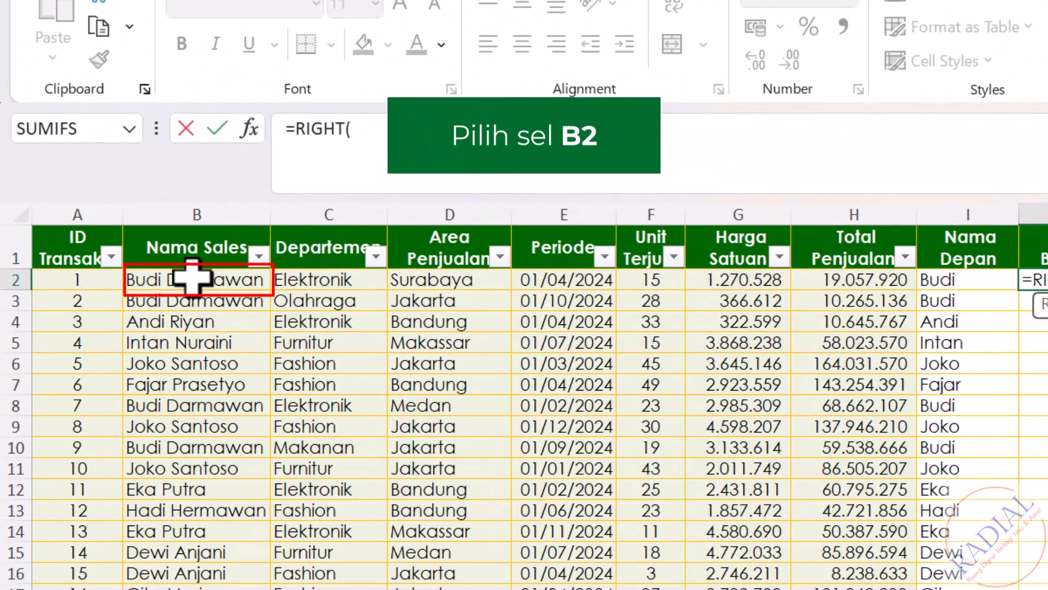
left_click(194, 278)
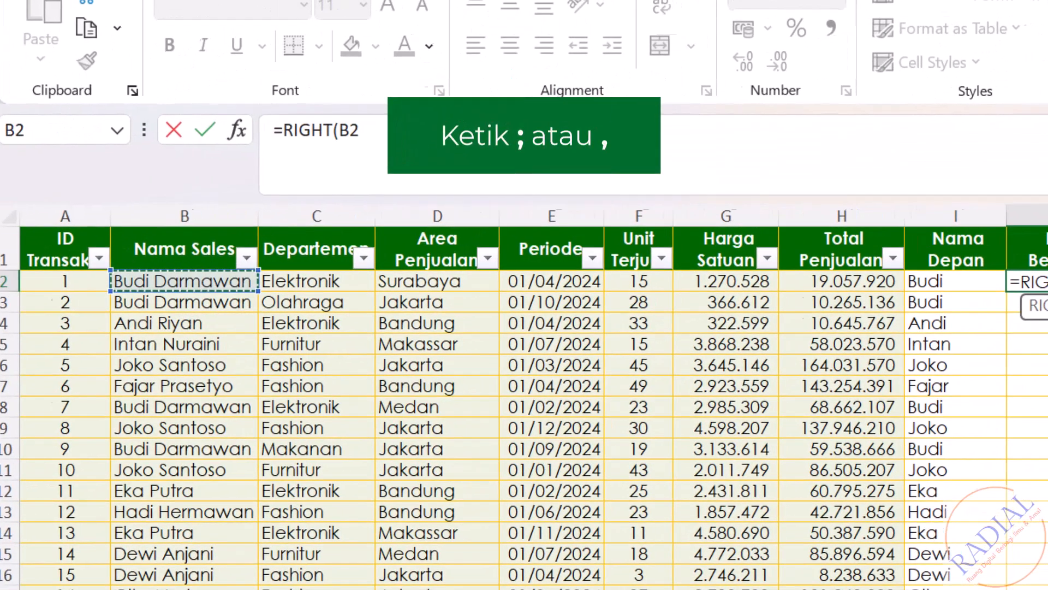
type(";")
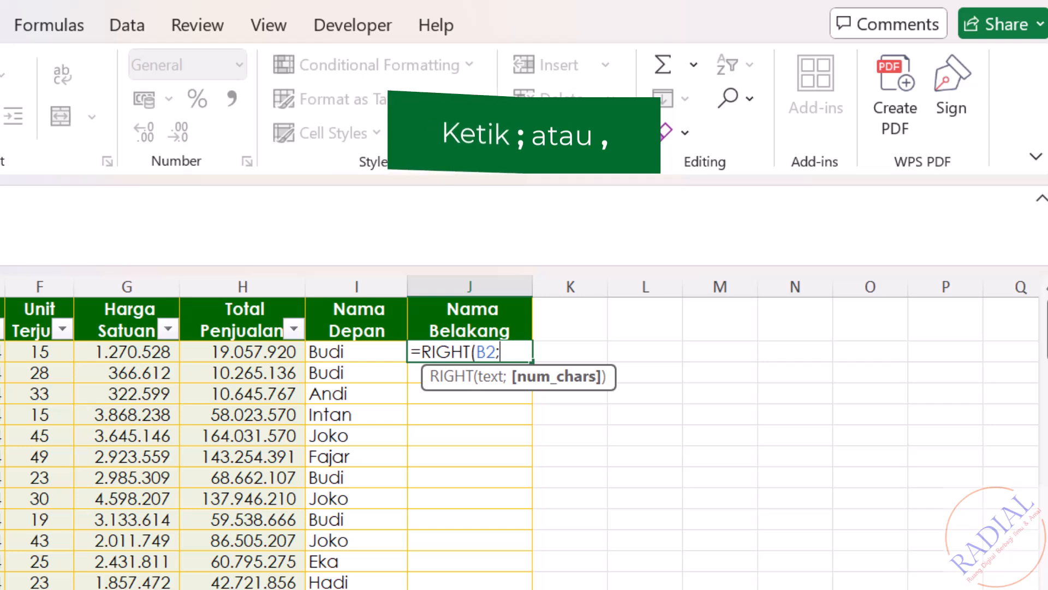
type("LEN(")
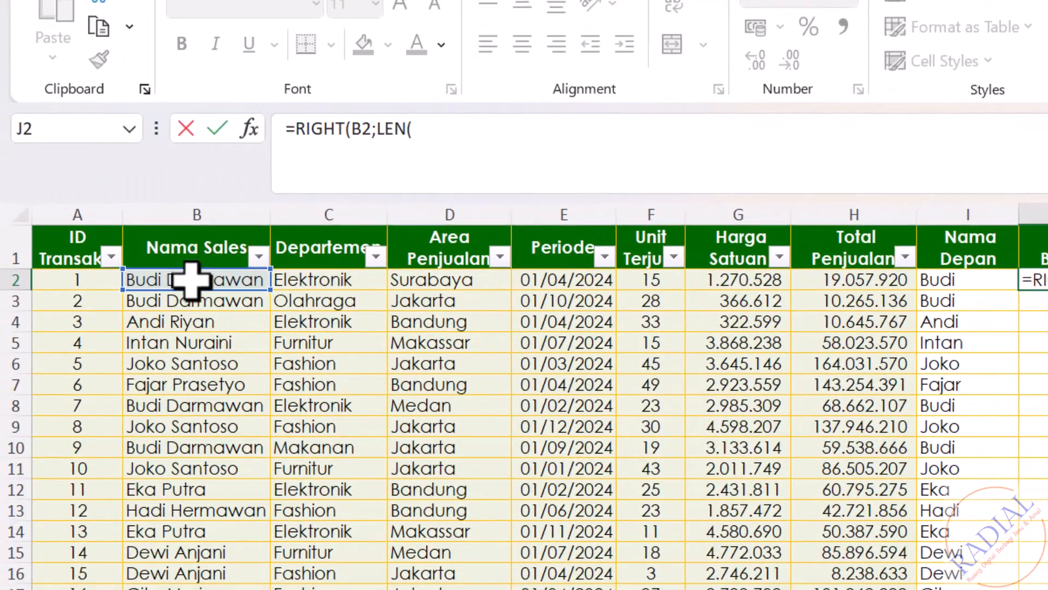
Step: Complete the J2 formula with LEN(B2)-SEARCH(" ";B2)) as the number of characters and commit it
left_click(191, 279)
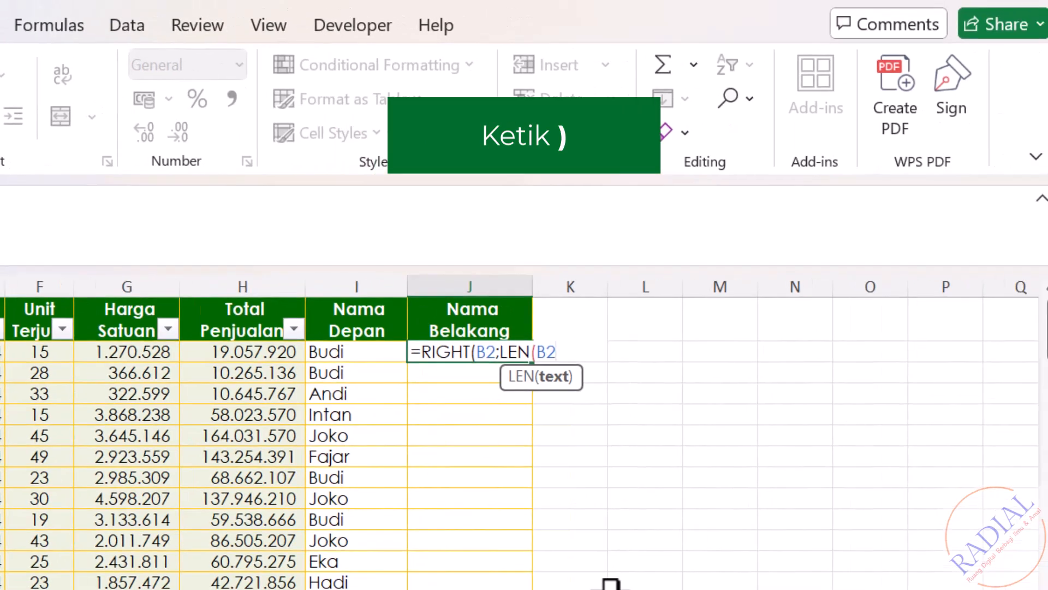
type(")")
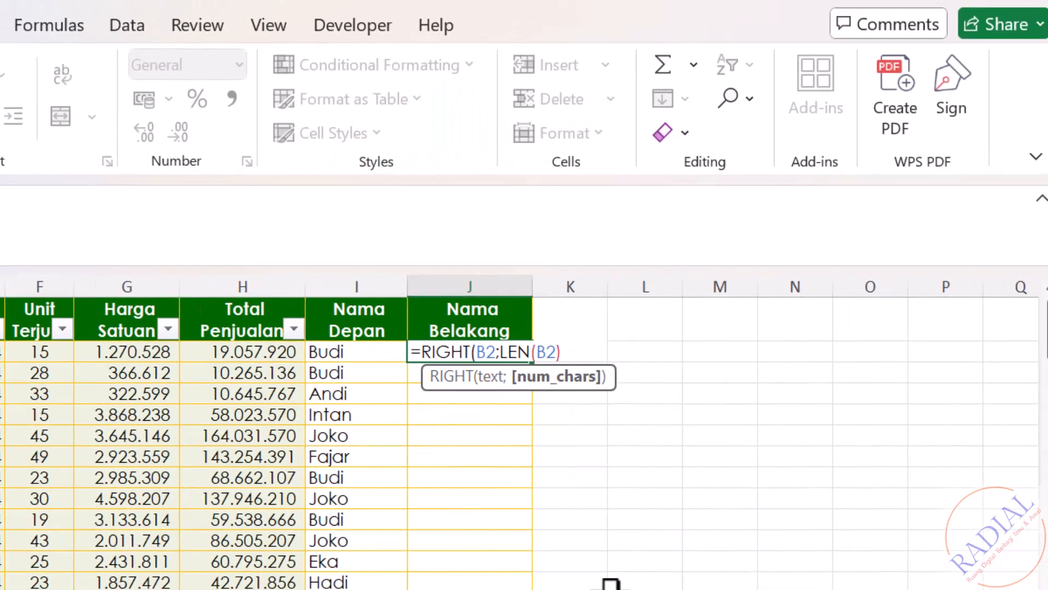
type("-SEARCH")
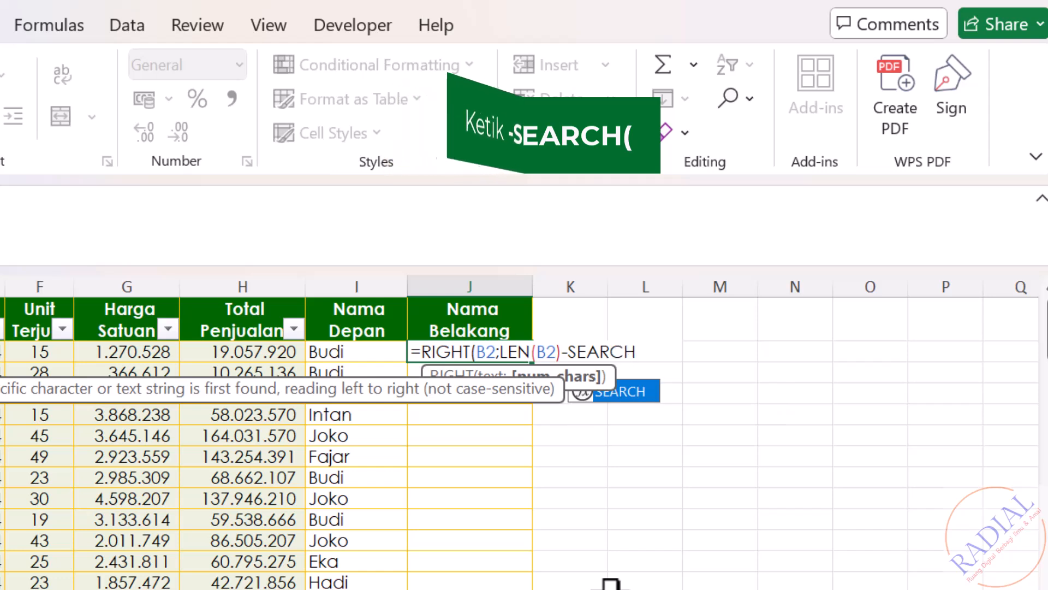
type("(")
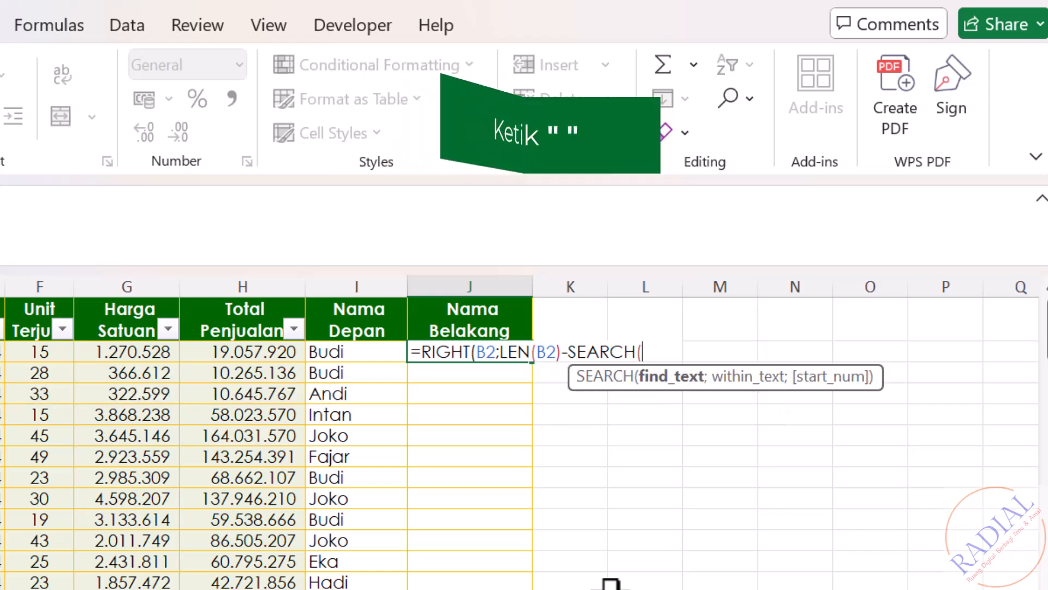
type("\" \"")
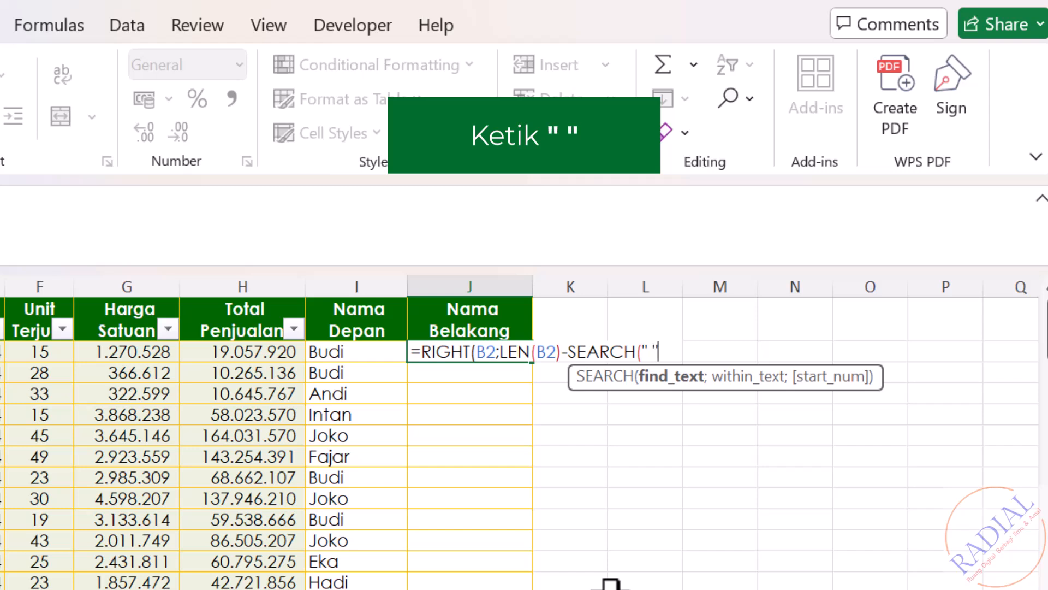
type(";")
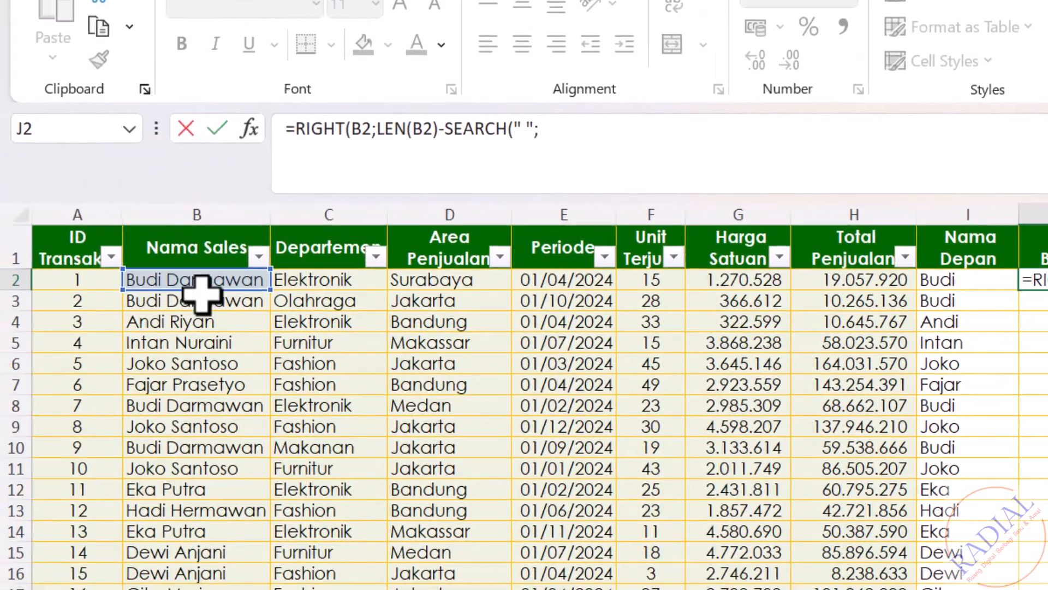
left_click(173, 284)
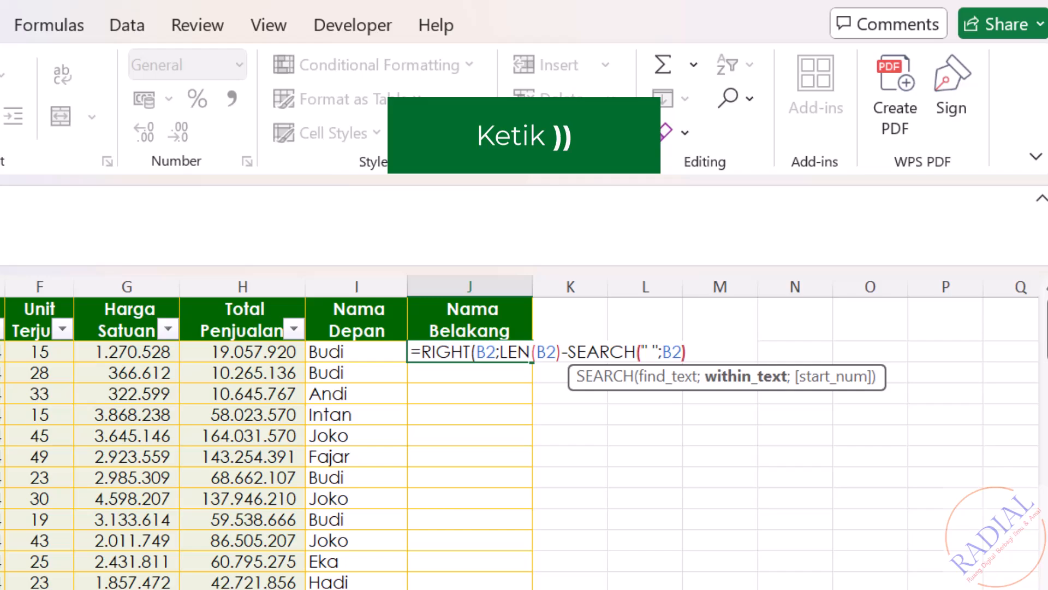
type(")")
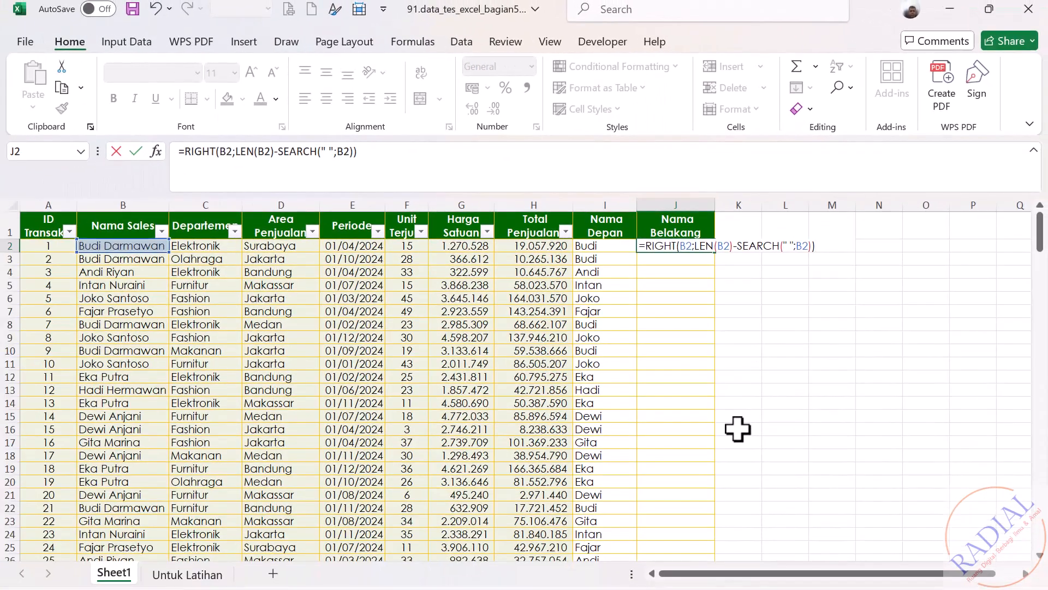
key("Return")
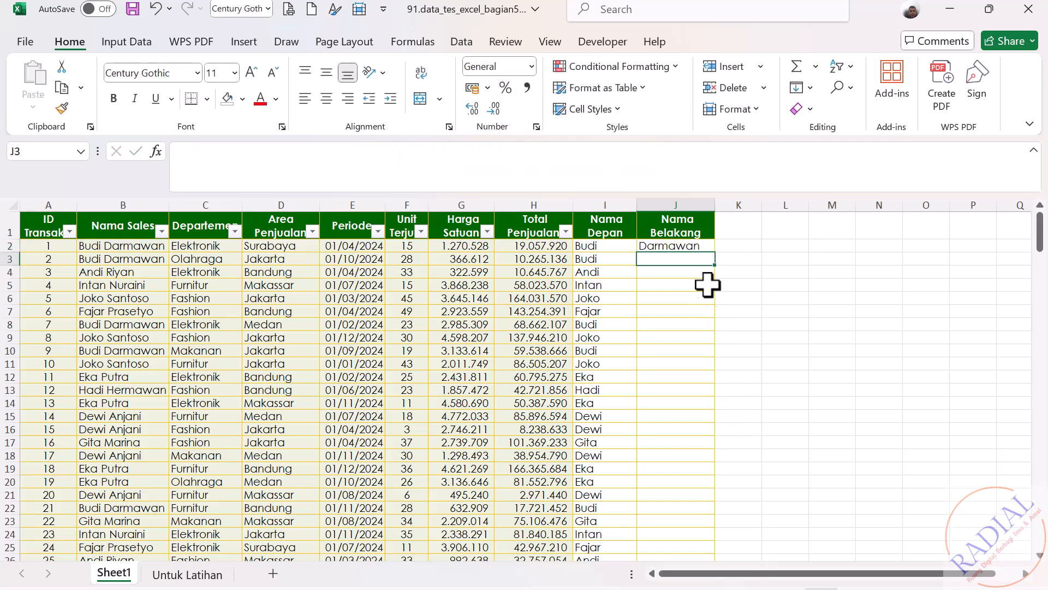
Step: Fill the J2 formula down the whole Nama Belakang column
left_click(697, 247)
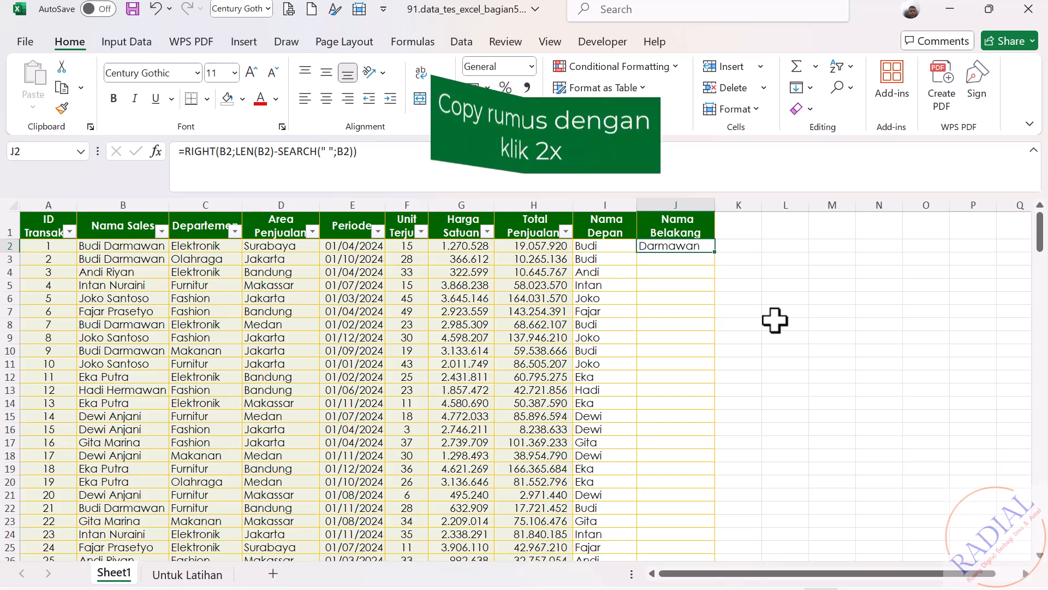
double_click(718, 254)
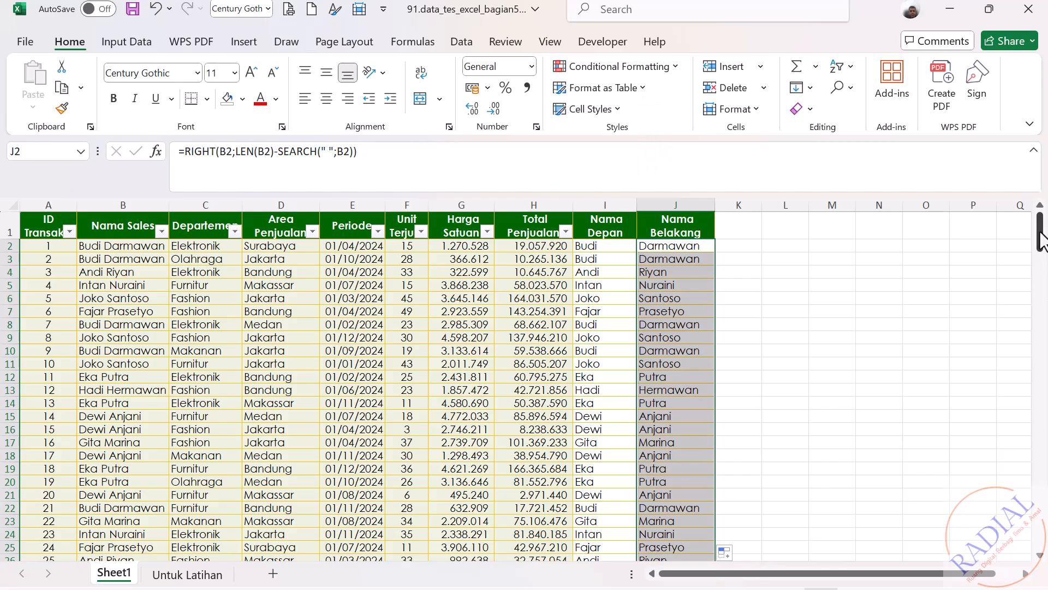
left_click(896, 391)
Step: Clear the surplus formulas in cells J202:J203 beside the summary rows under the table
left_click_drag(1042, 240, 1026, 536)
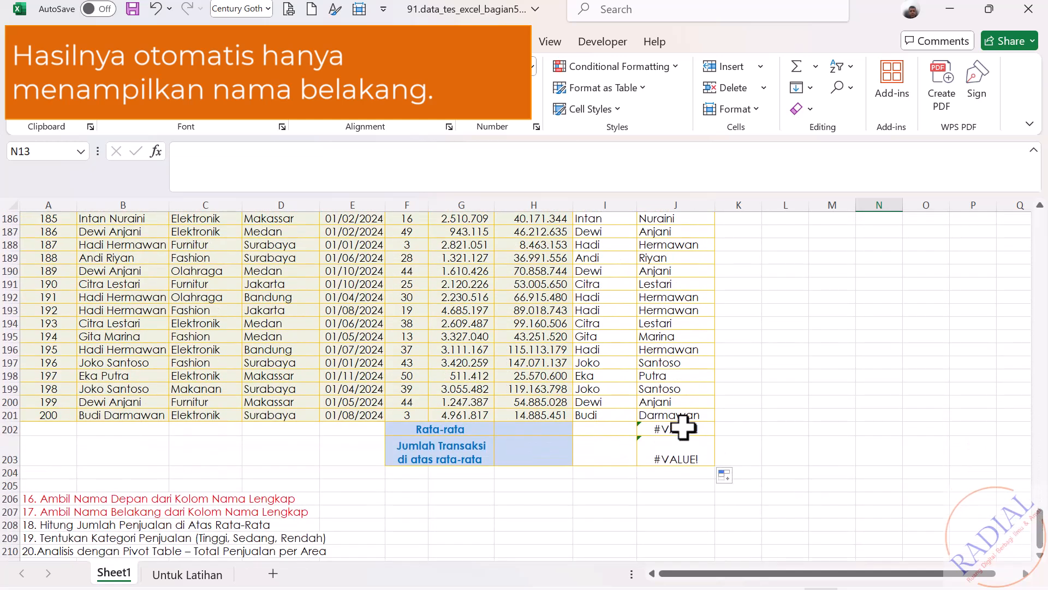
left_click_drag(683, 428, 676, 451)
key("Delete")
left_click(914, 451)
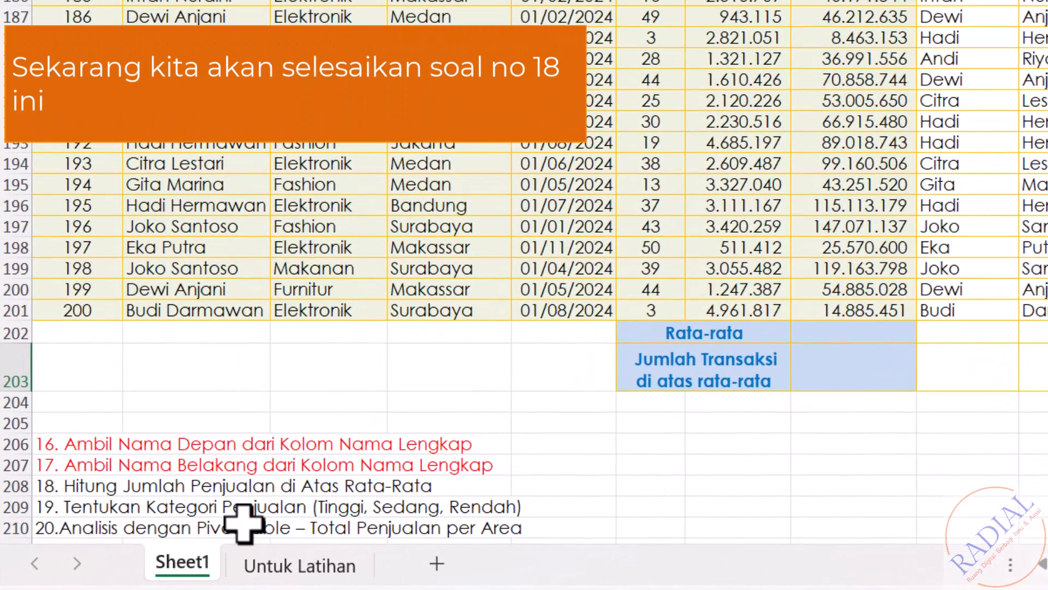
Step: Set the font color of task 18 in cell A208 to red
left_click(60, 485)
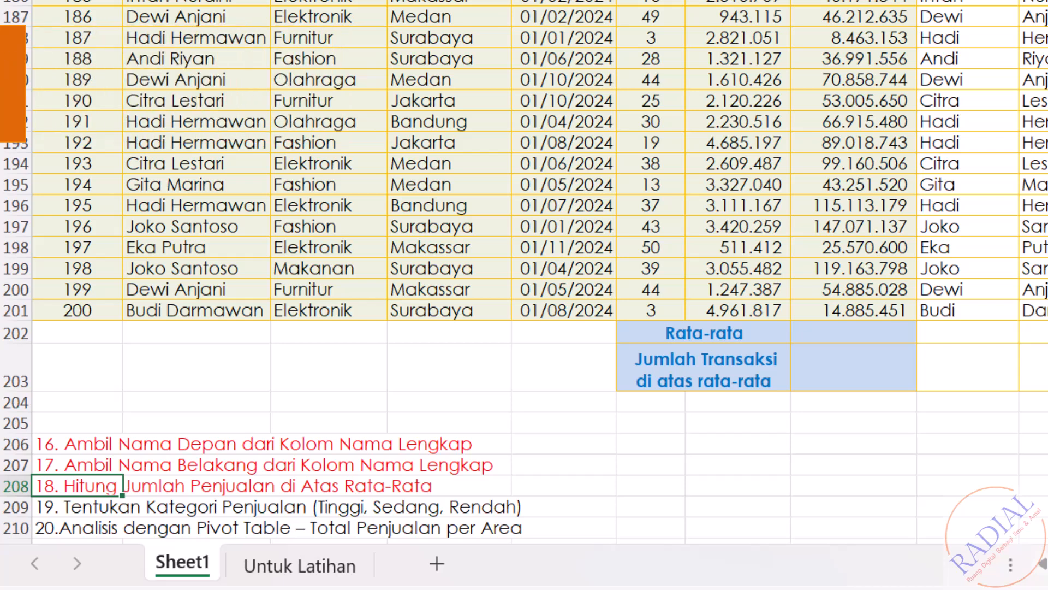
left_click(1033, 506)
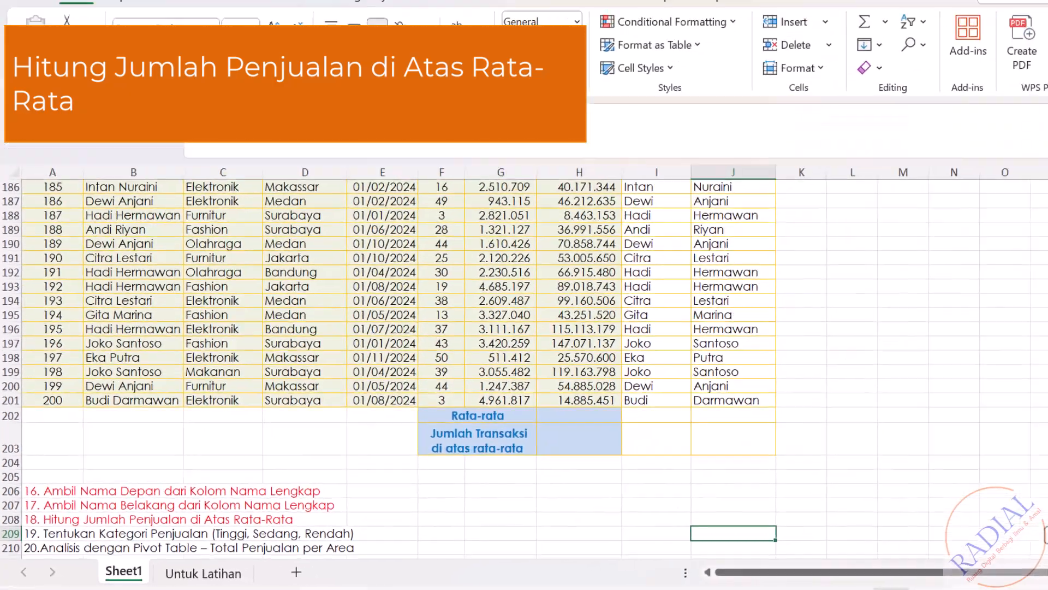
Step: Calculate the average of Total Penjualan in the Rata-rata cell H202 with =AVERAGE(H2:H201)
left_click_drag(1040, 532, 1044, 510)
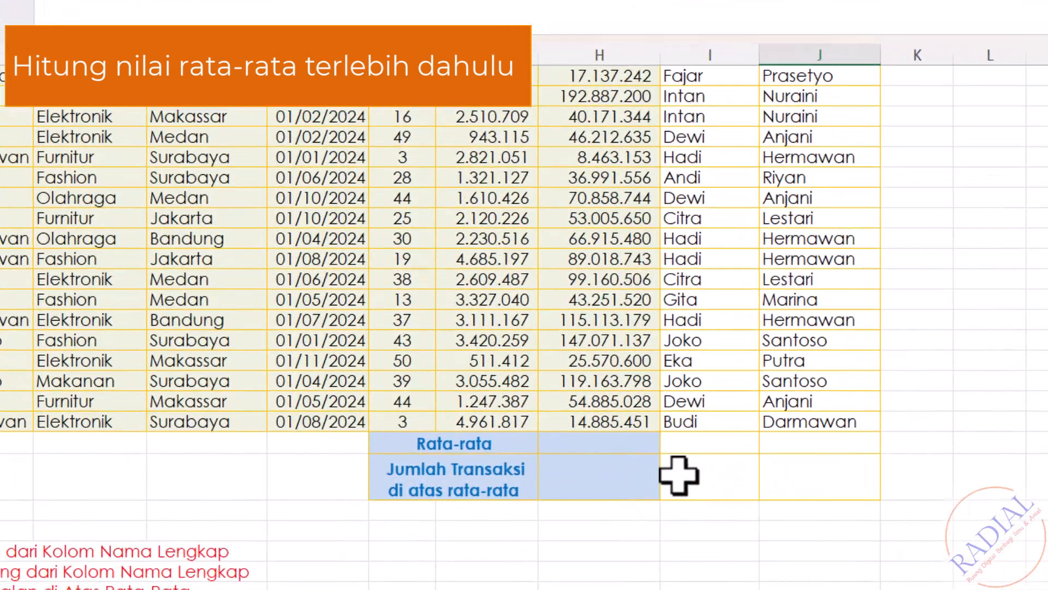
left_click(539, 456)
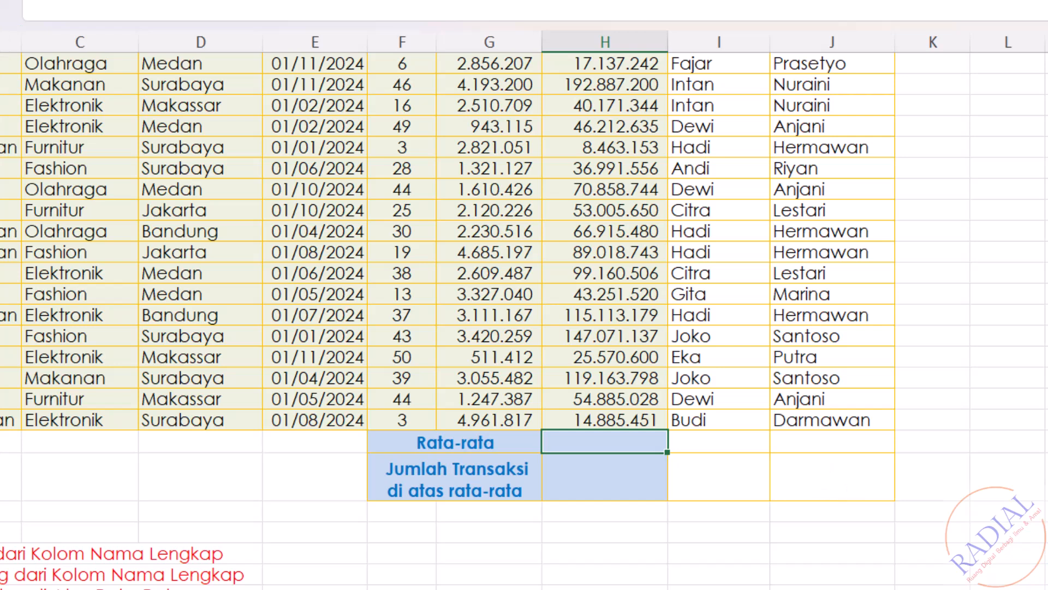
type("=AVERAGE(")
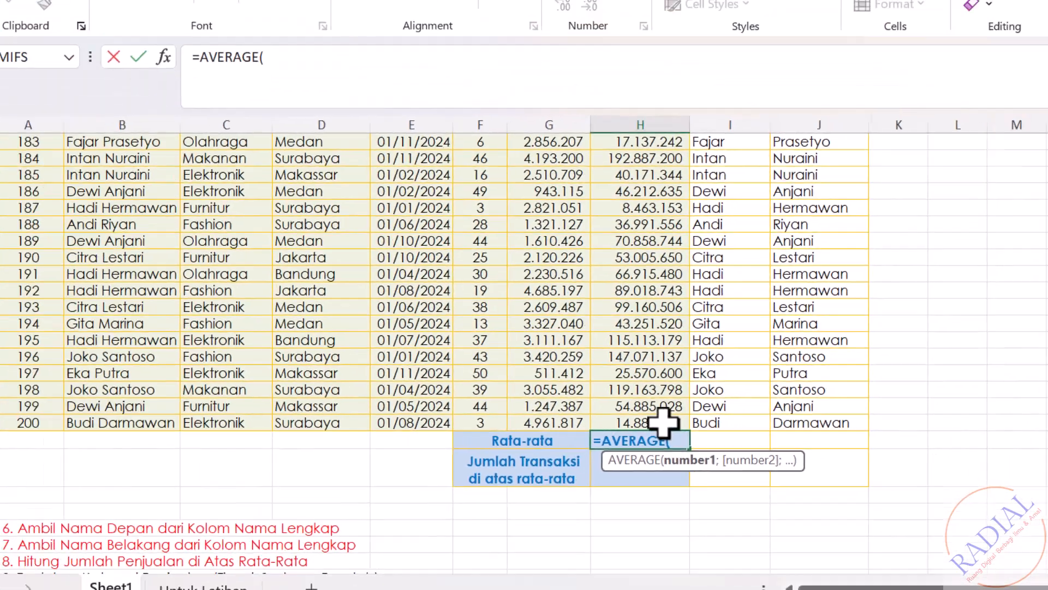
left_click(634, 420)
left_click_drag(687, 425, 688, 234)
type(")")
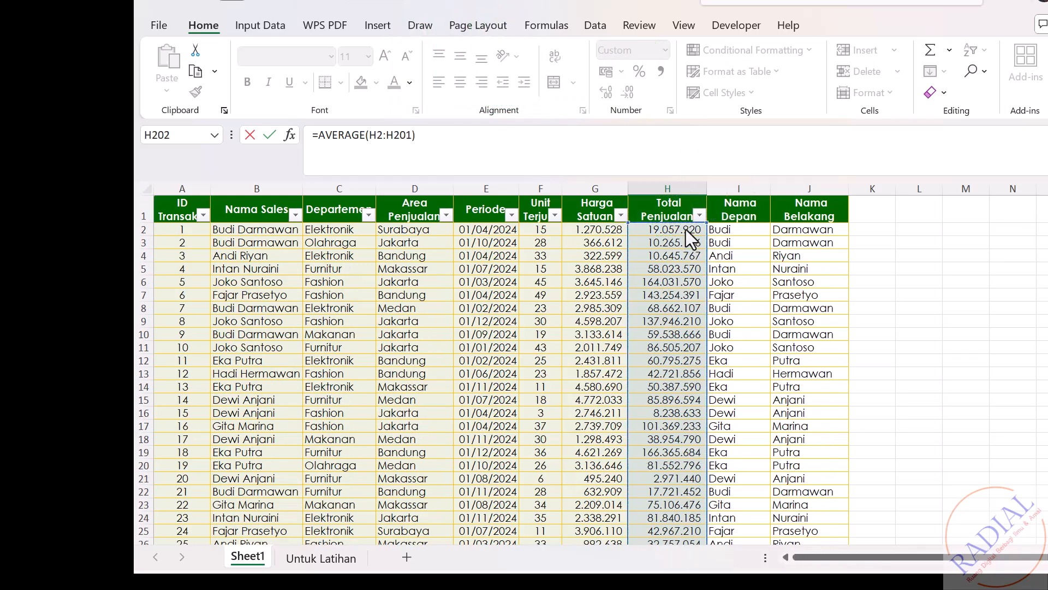
key("Return")
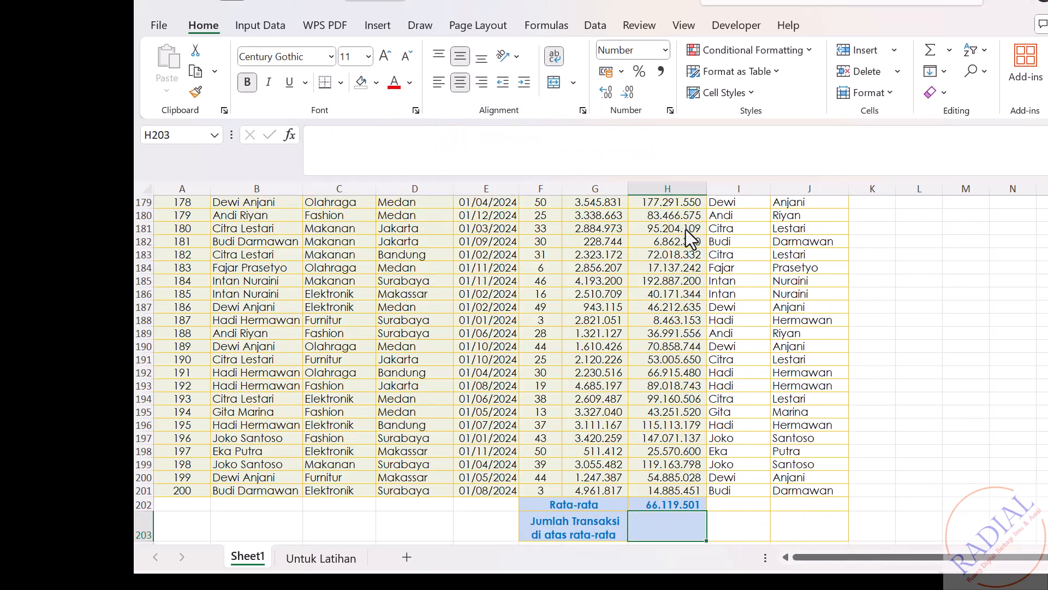
Step: Start a COUNTIF formula in cell H203 for Jumlah Transaksi di atas rata-rata with H2:H201 as the range
scroll(686, 229, "down", 1)
type("=")
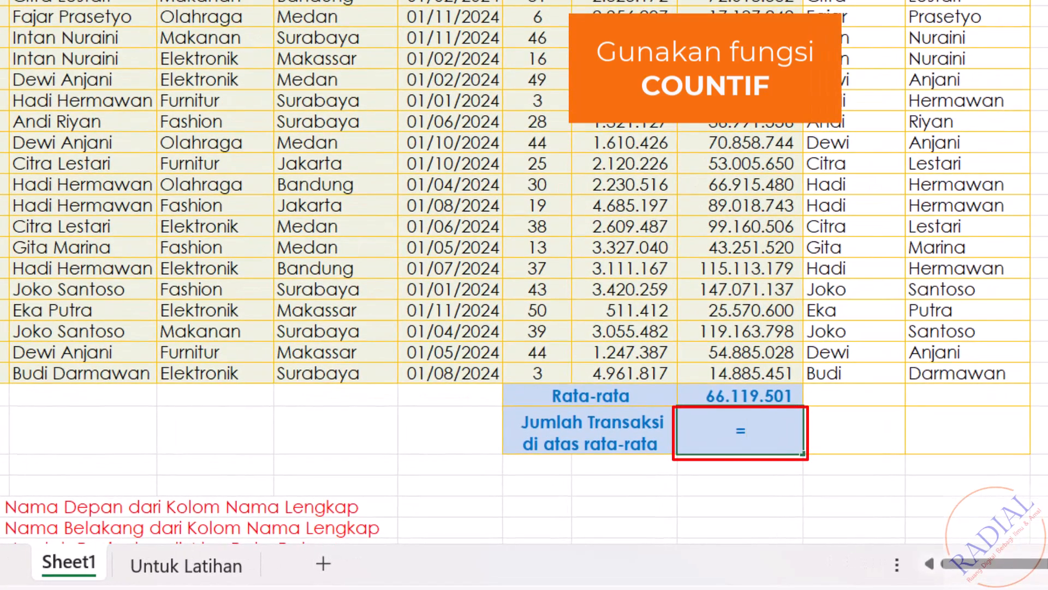
type("COUNTI")
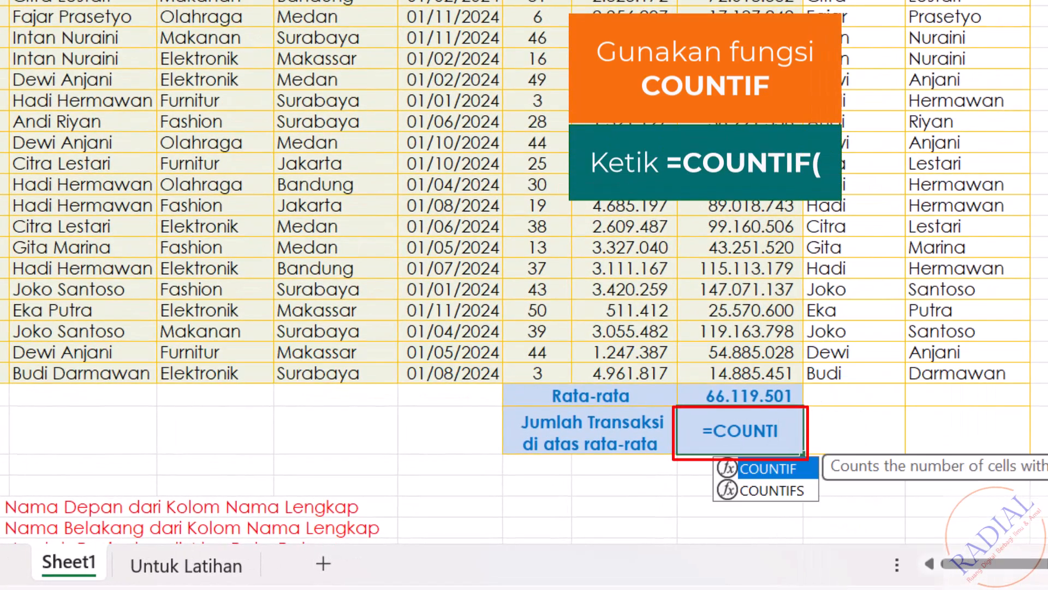
type("F(")
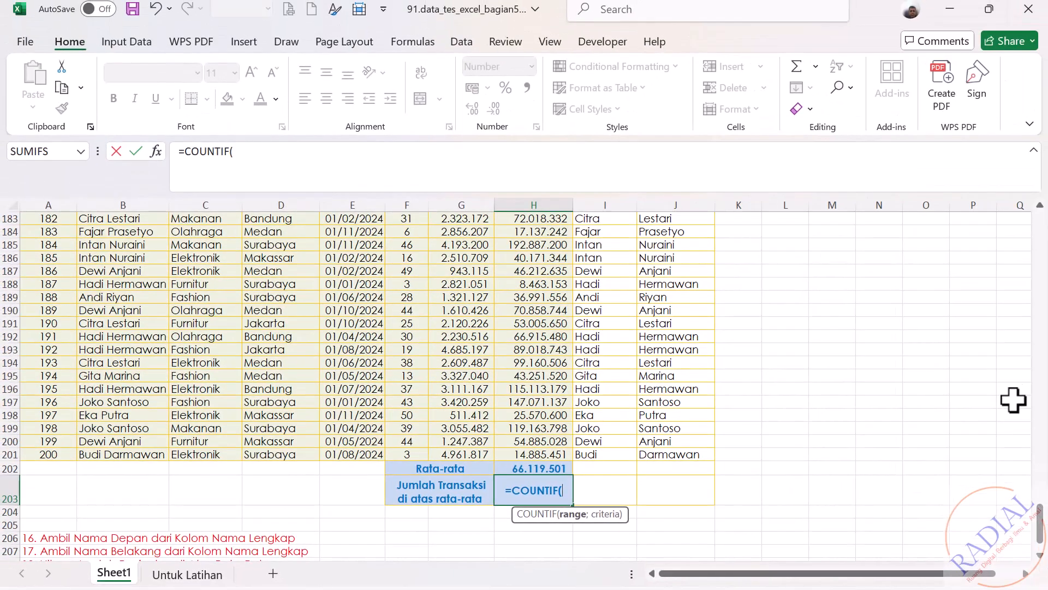
left_click_drag(552, 454, 556, 144)
type(";")
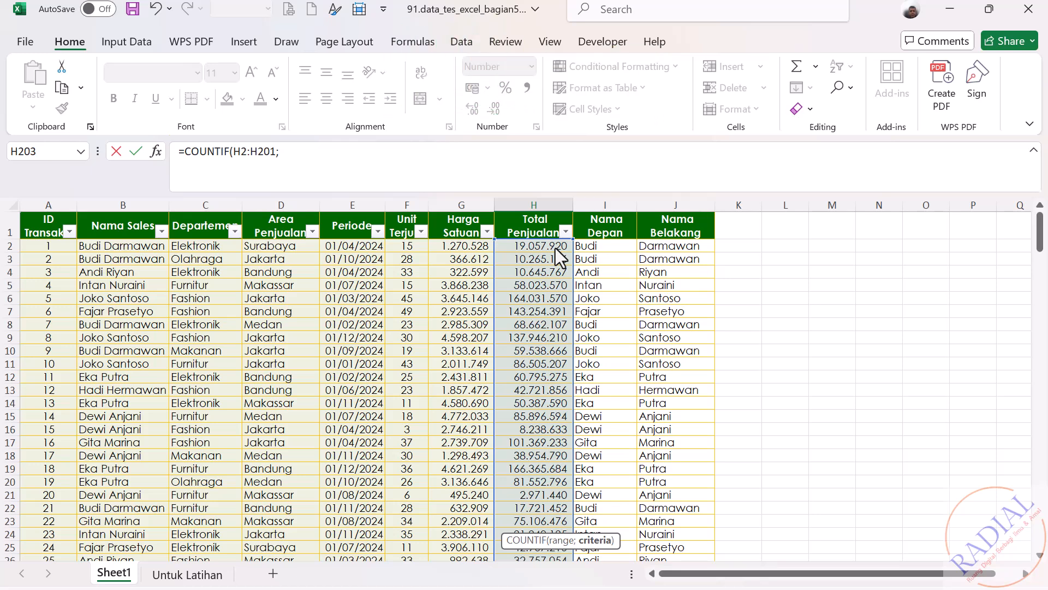
type("\">\"&")
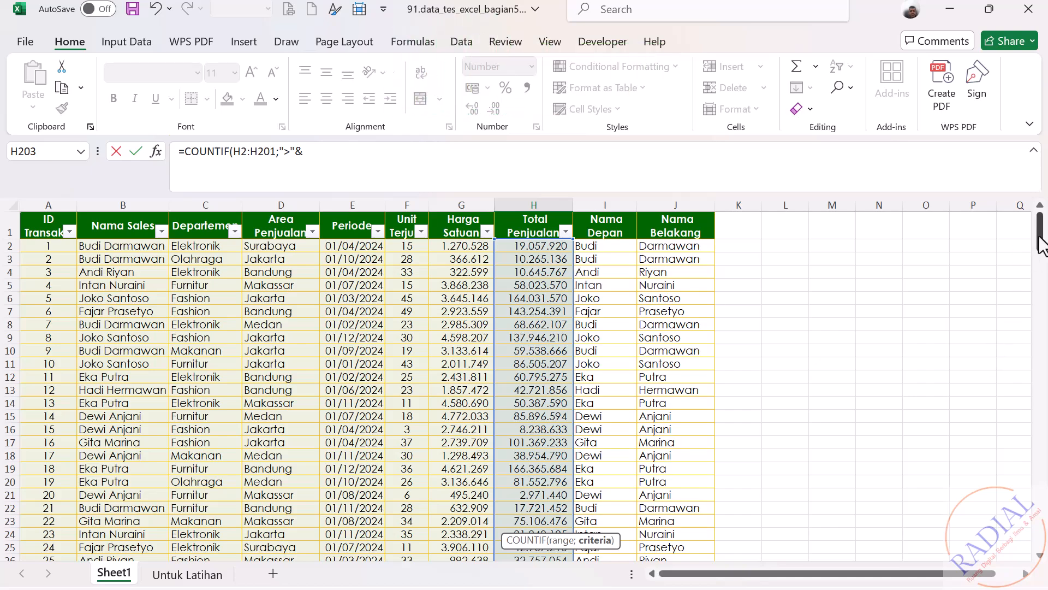
Step: Complete the H203 formula with the criterion ">"&H202 and commit it
left_click_drag(1040, 243, 1036, 552)
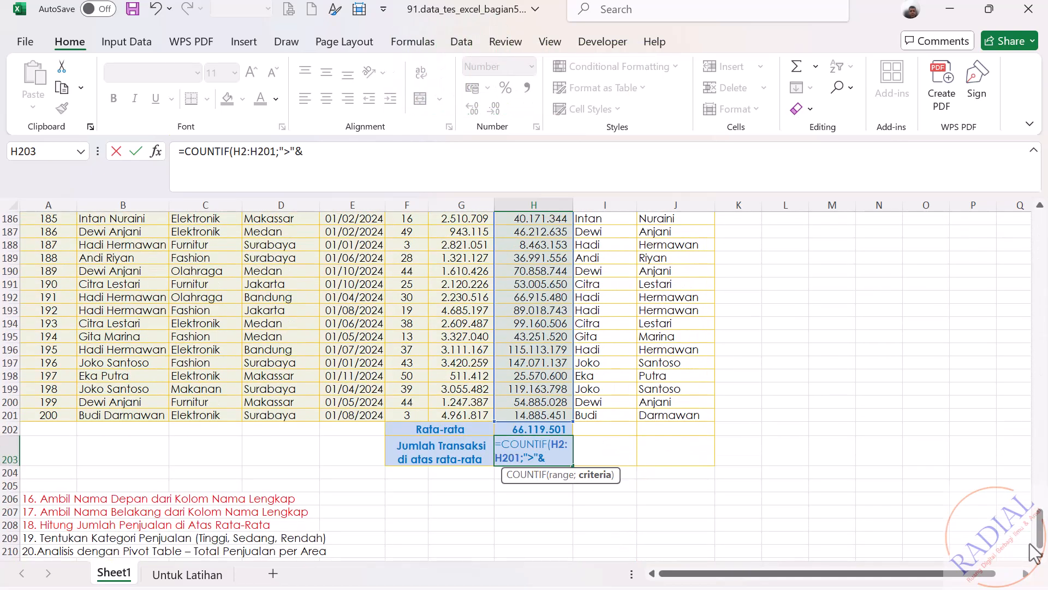
left_click(545, 430)
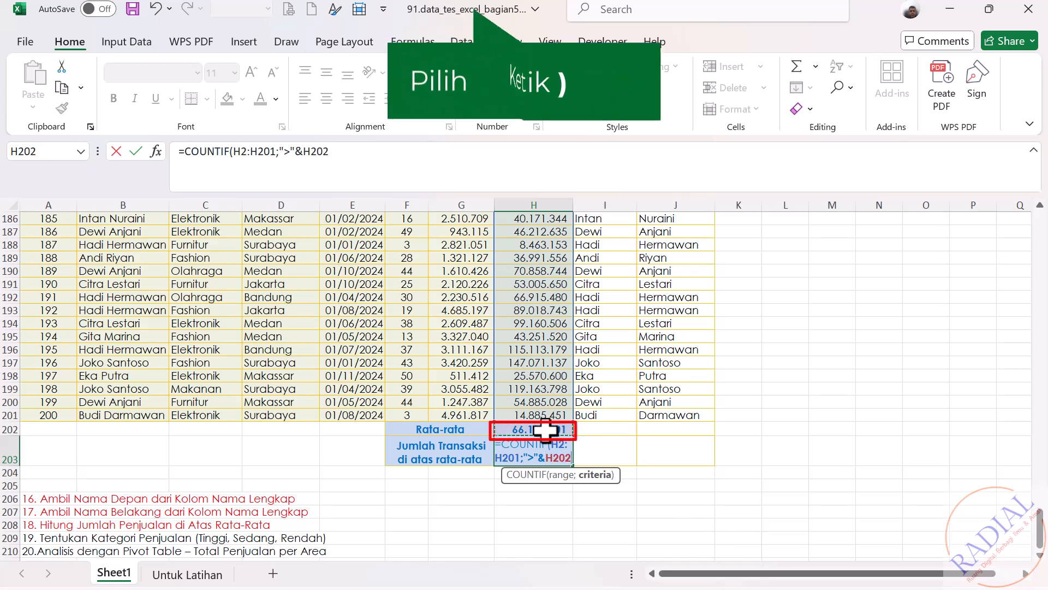
type(")")
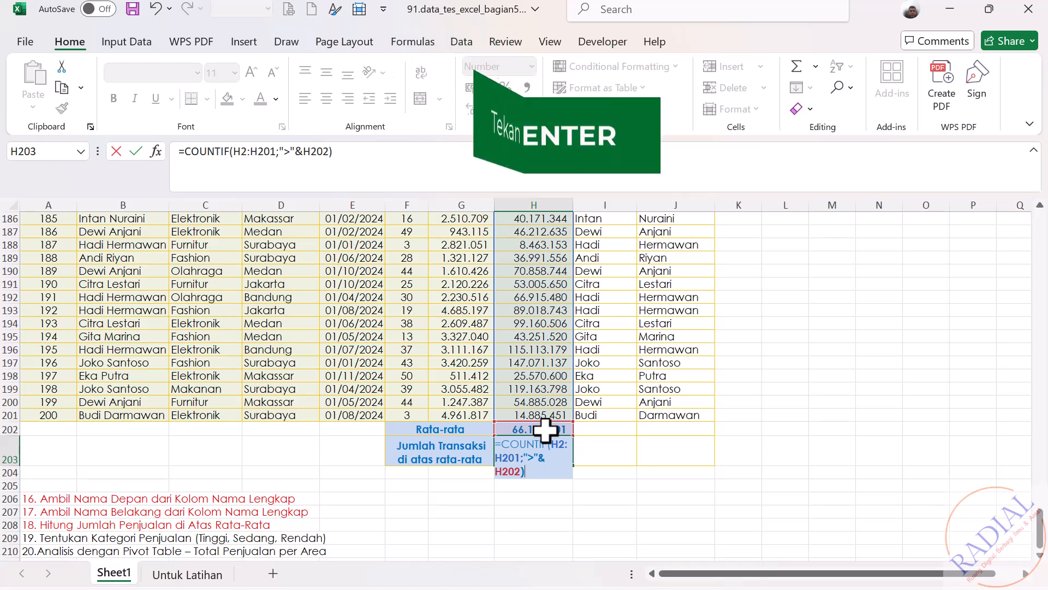
key("Return")
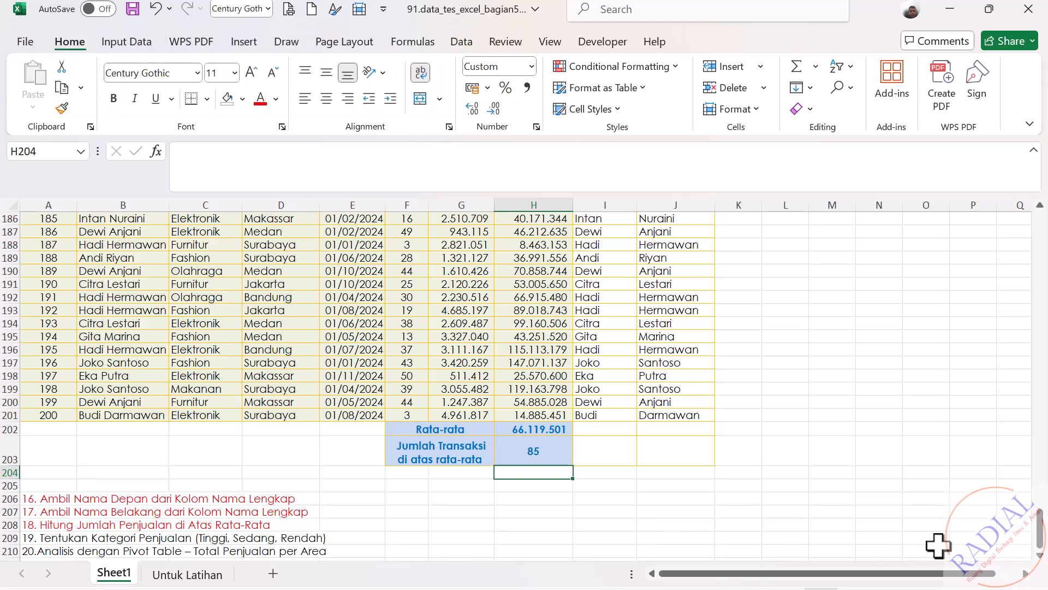
left_click_drag(1042, 538, 1043, 254)
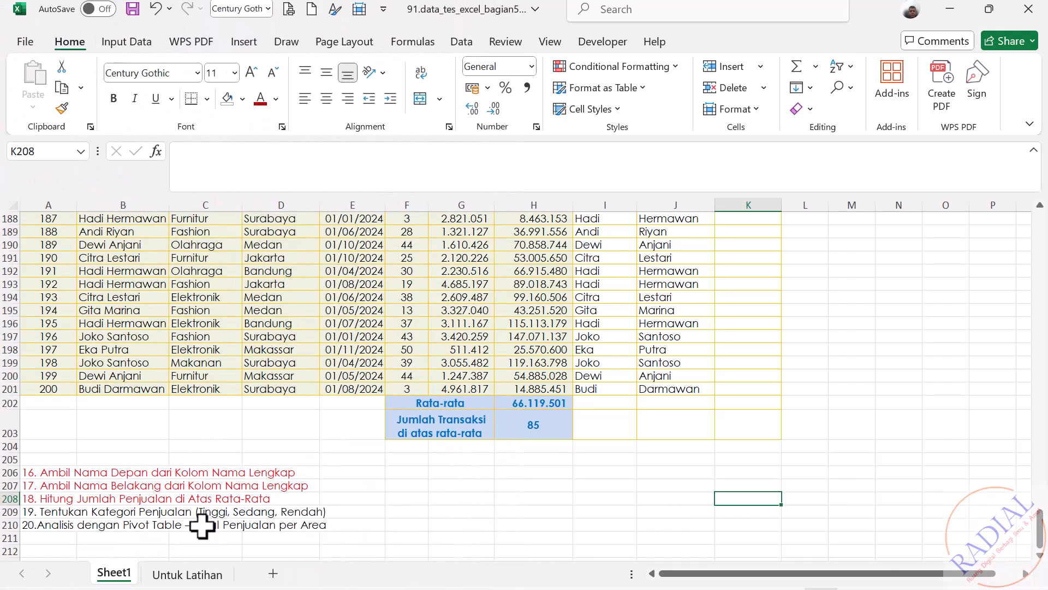
Step: Set the font color of task 19 in cell A209 to red
left_click(30, 514)
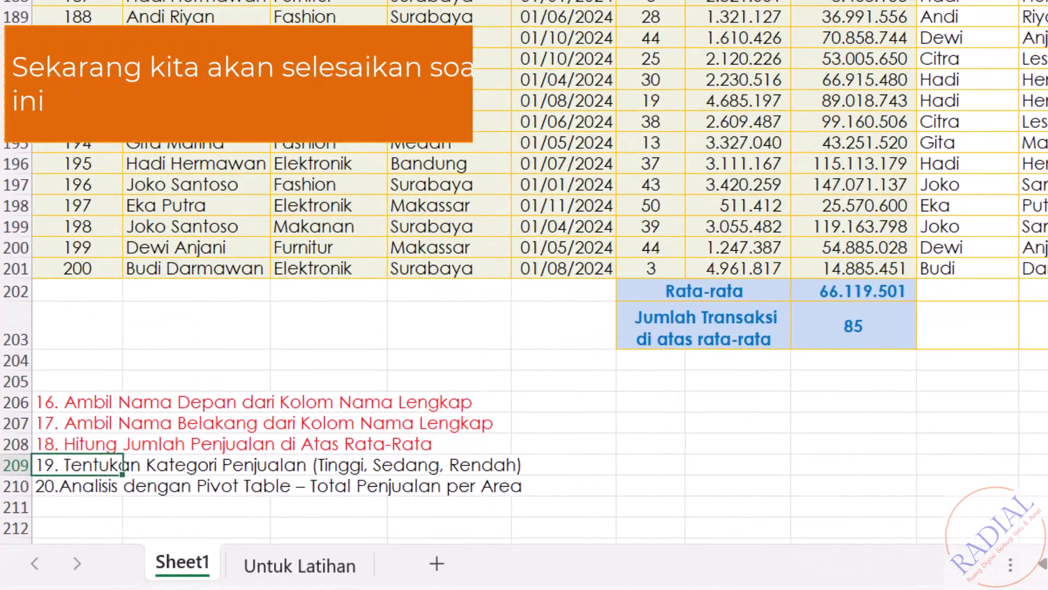
left_click(1047, 423)
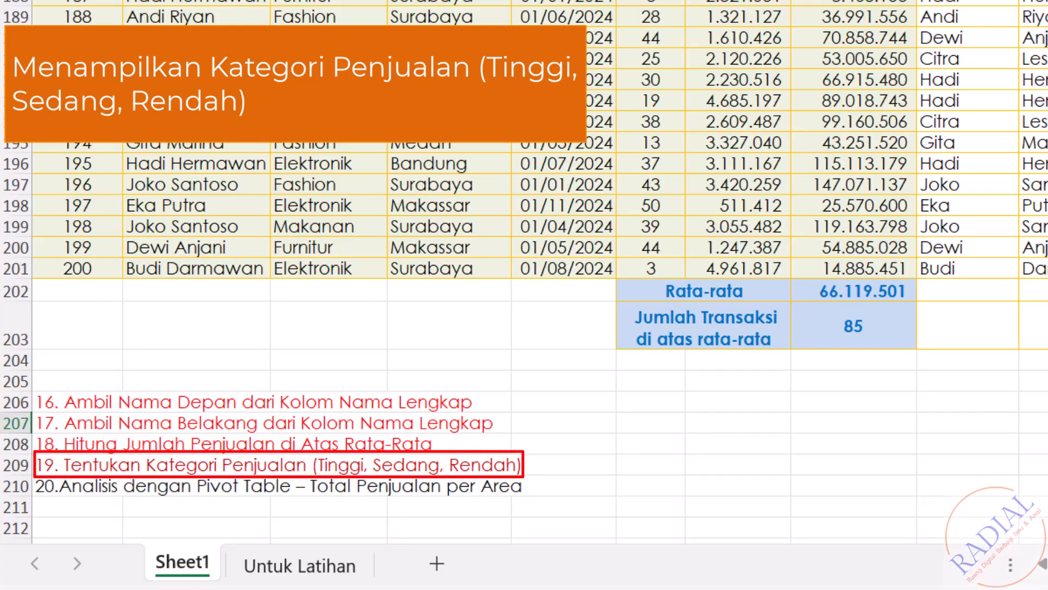
Step: Start an IF formula in Kategori Penjualan cell K2 that returns "Tinggi" when H2>80000000
left_click_drag(1040, 524, 1042, 191)
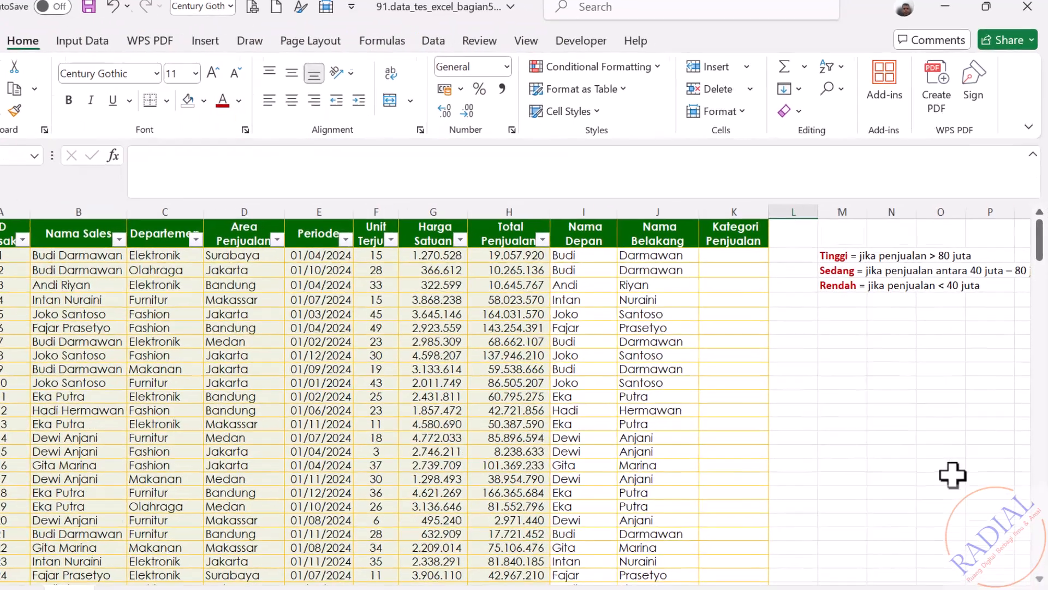
scroll(511, 436, "right", 1)
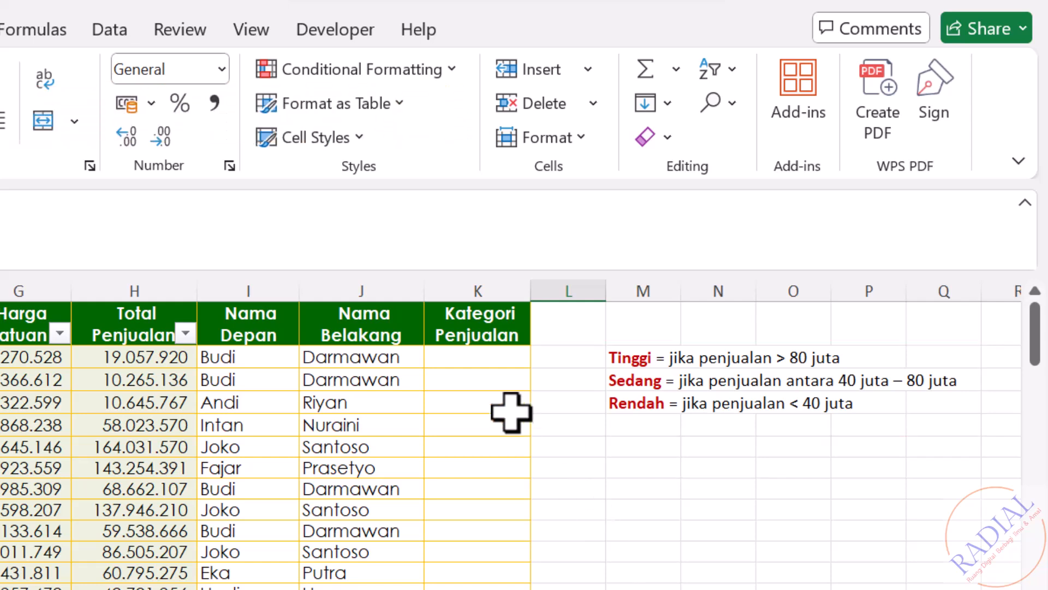
left_click(480, 360)
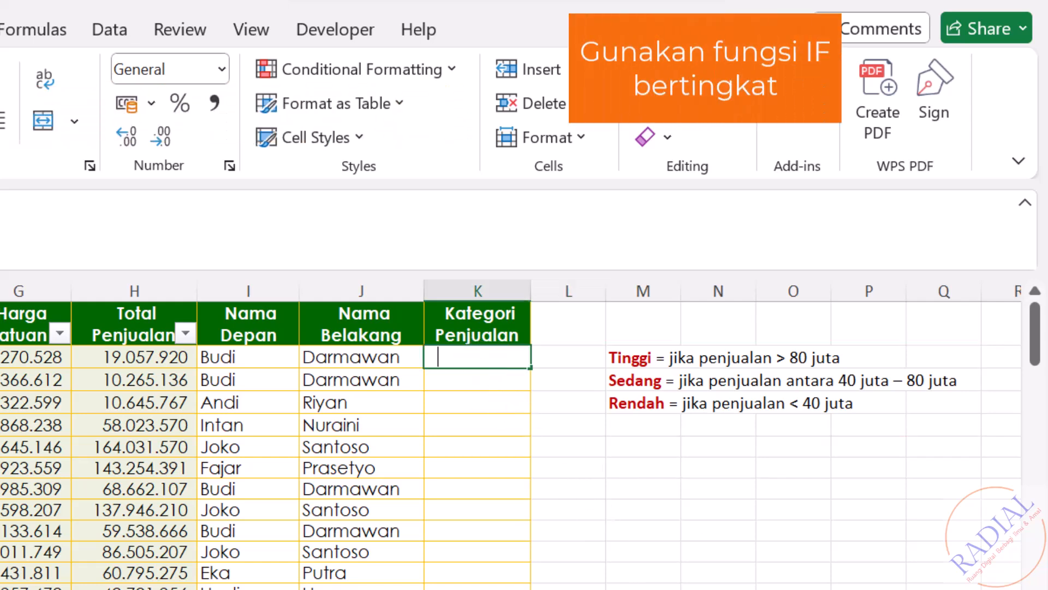
type("=IF(")
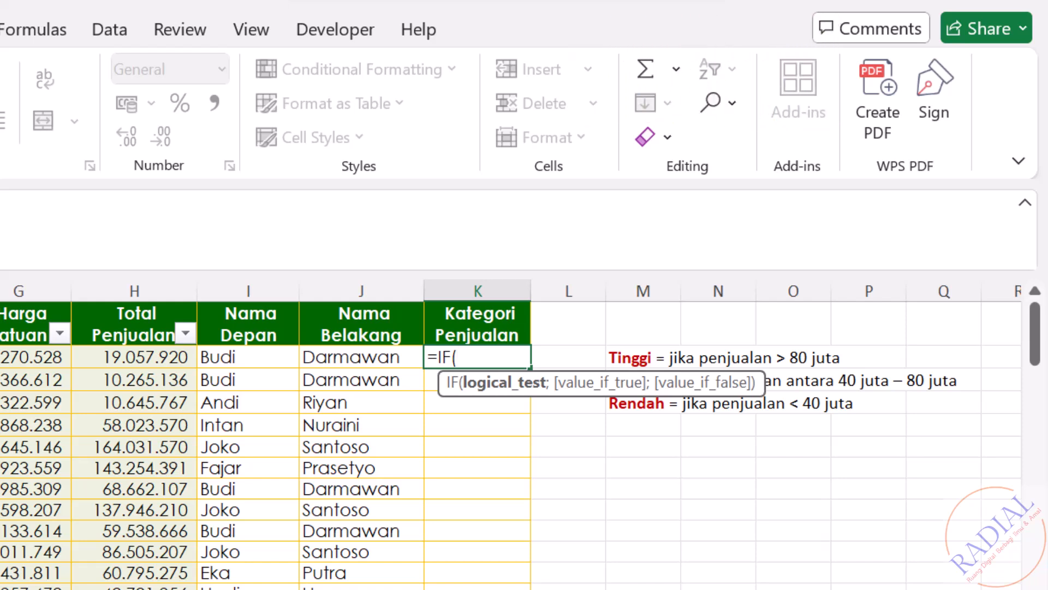
left_click(147, 356)
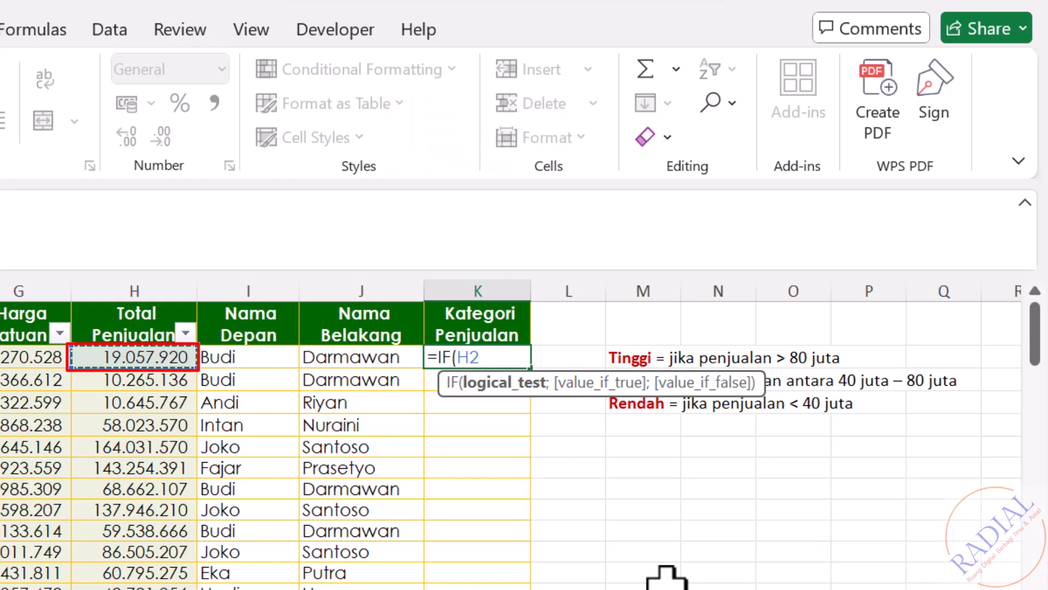
type(">")
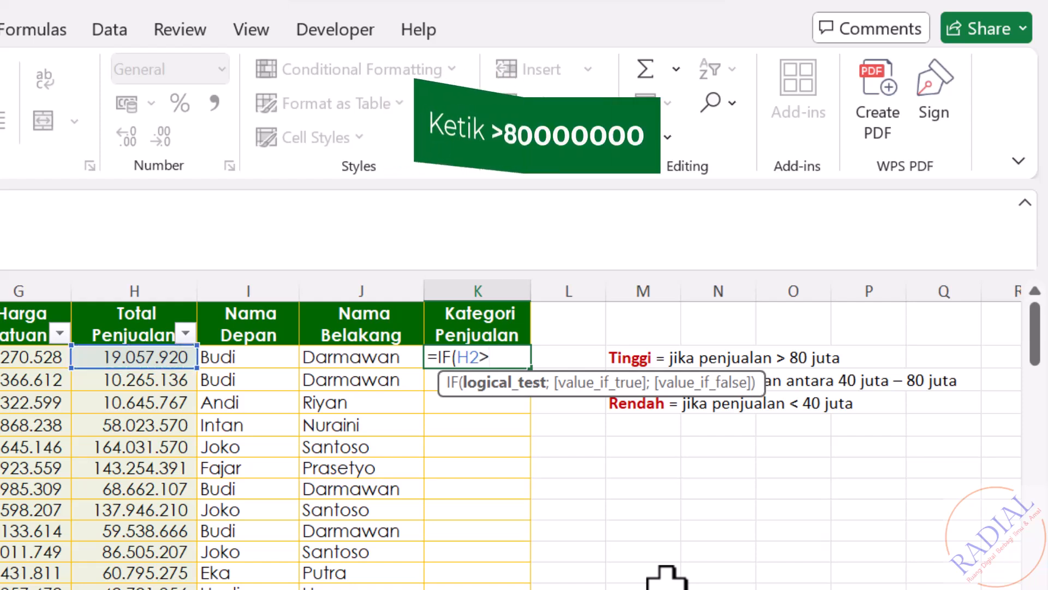
type("80000")
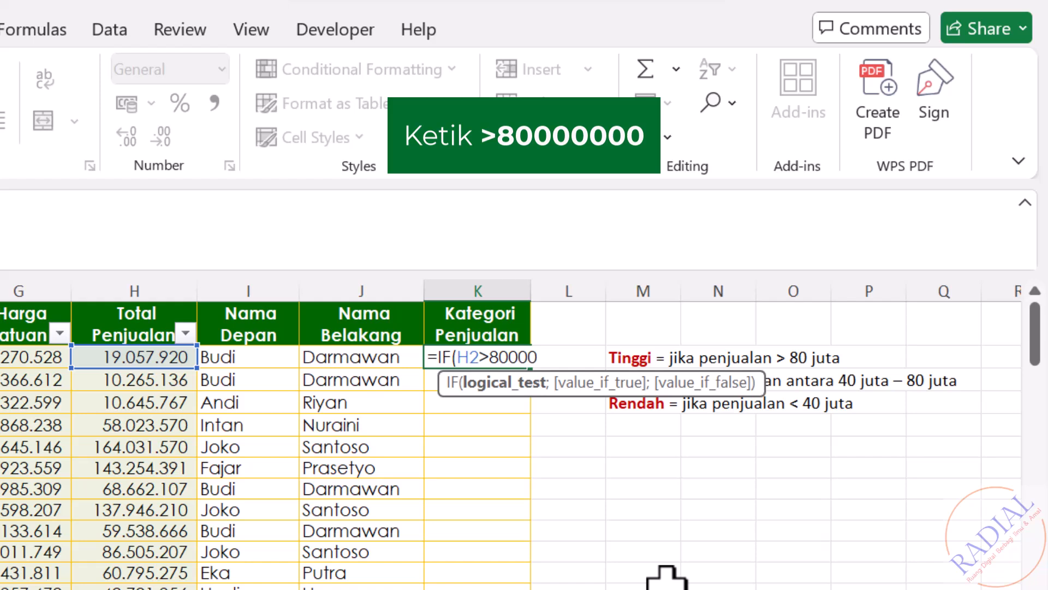
type("000;")
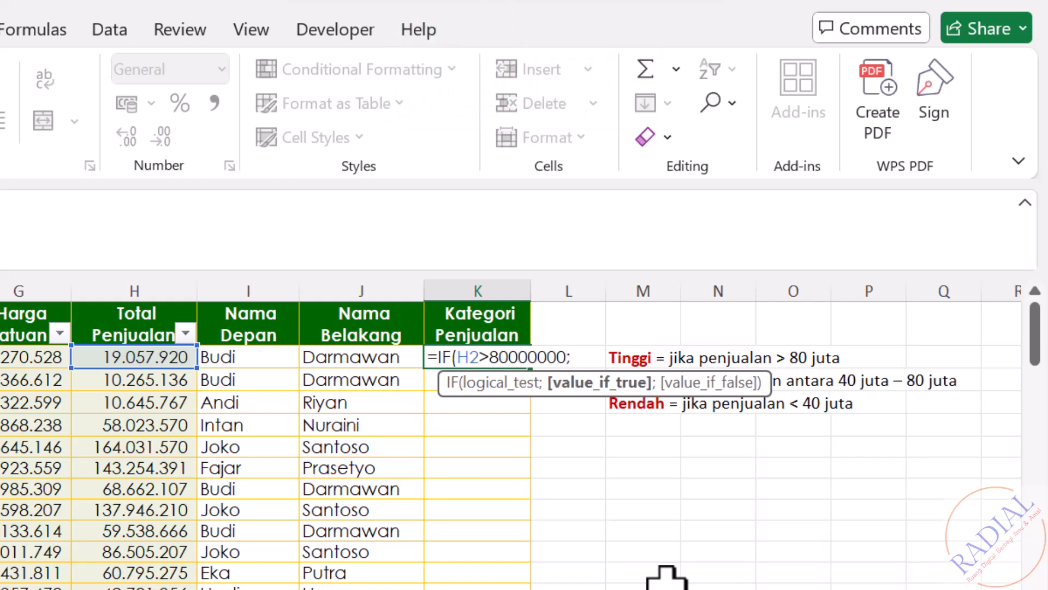
type("\"Tinggi")
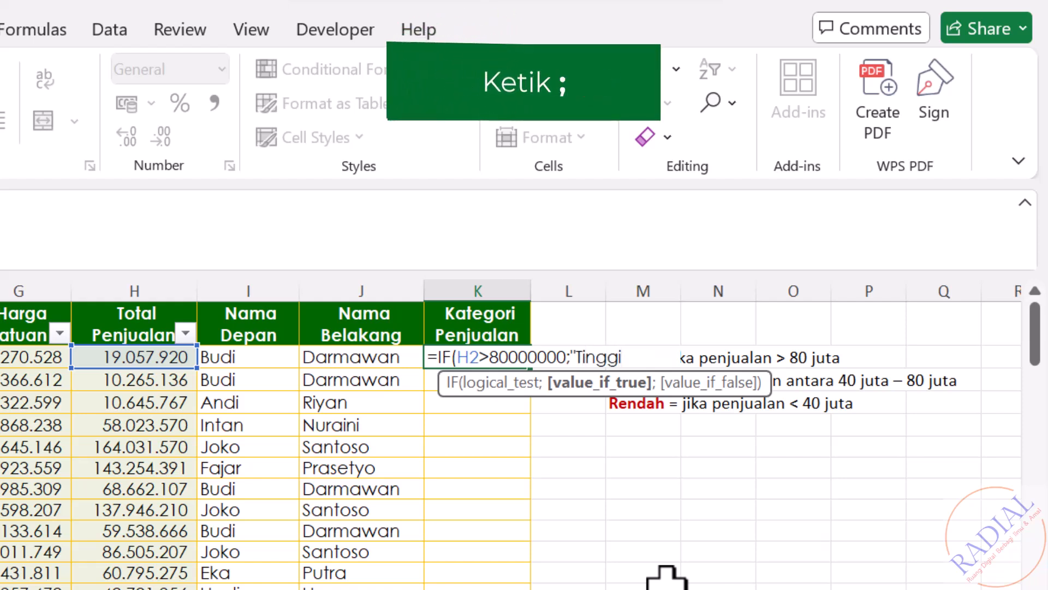
type("\";")
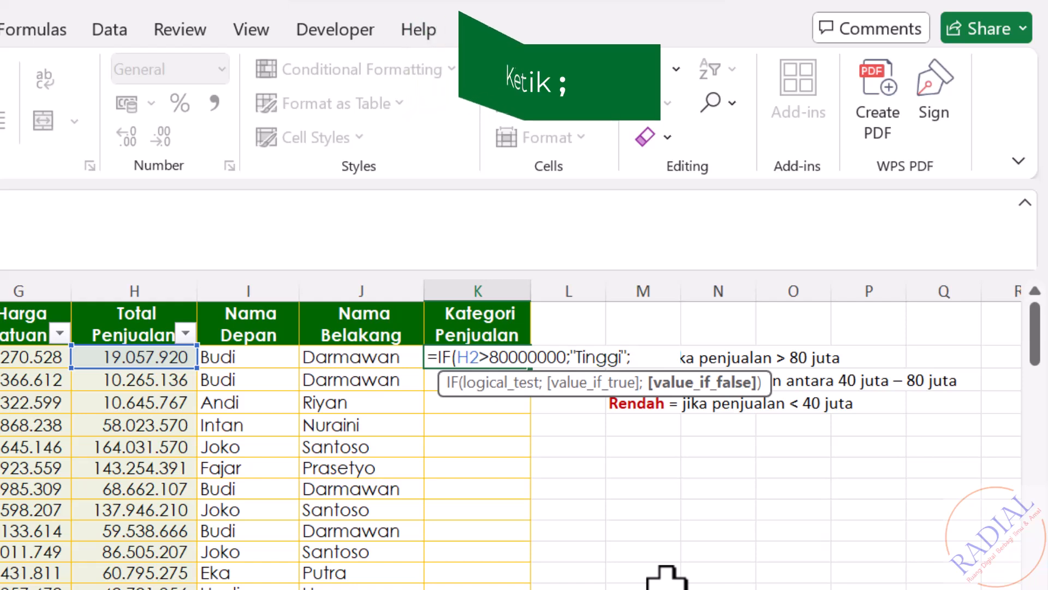
type("IF(")
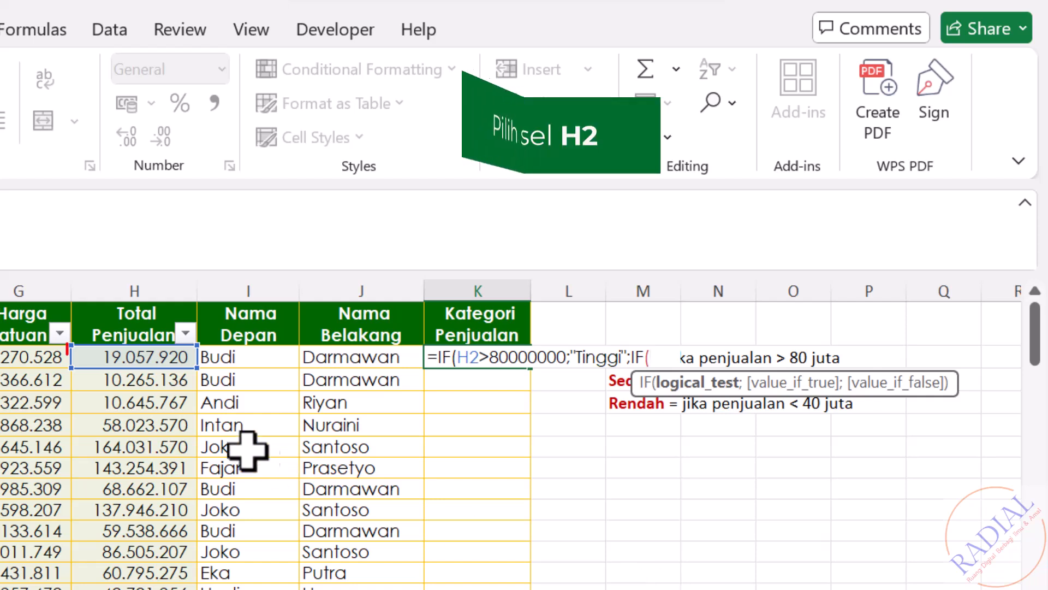
Step: Nest a second IF in the K2 formula that returns "Sedang" when H2>=40000000
left_click(146, 358)
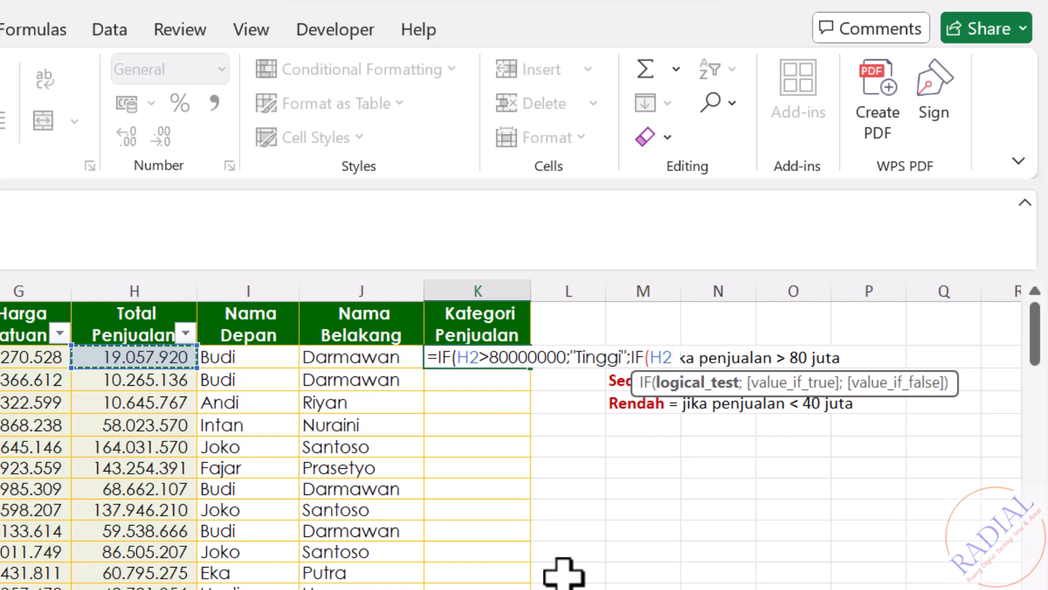
type(">=40")
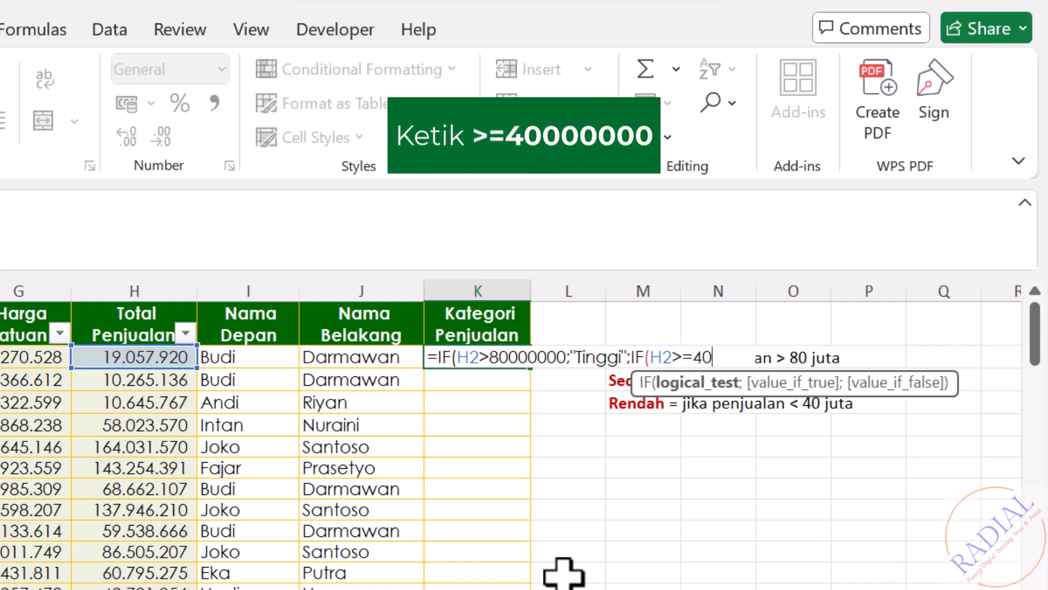
type("000000;")
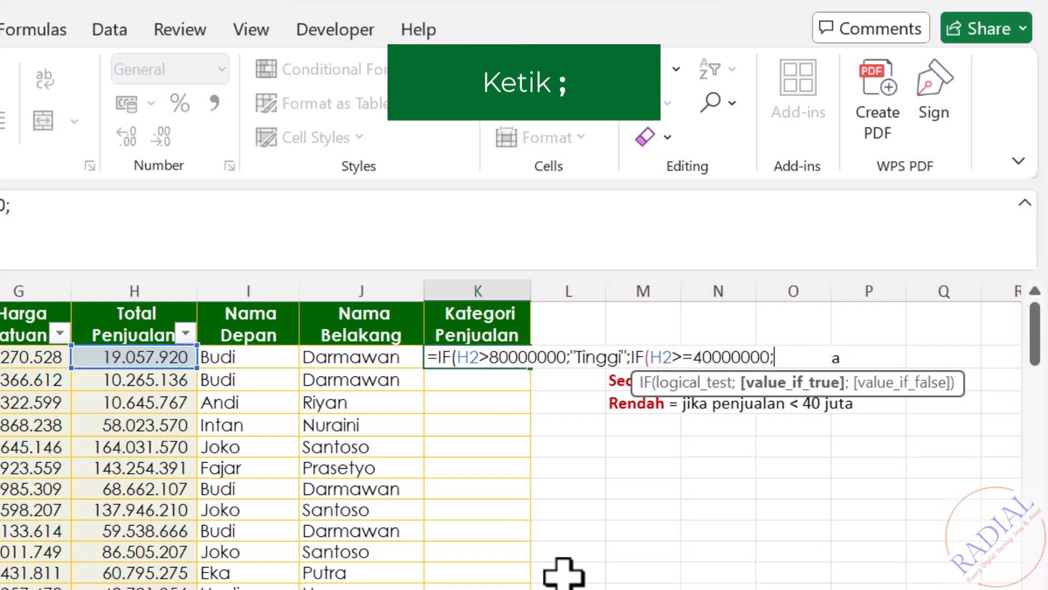
type("\"Sedang")
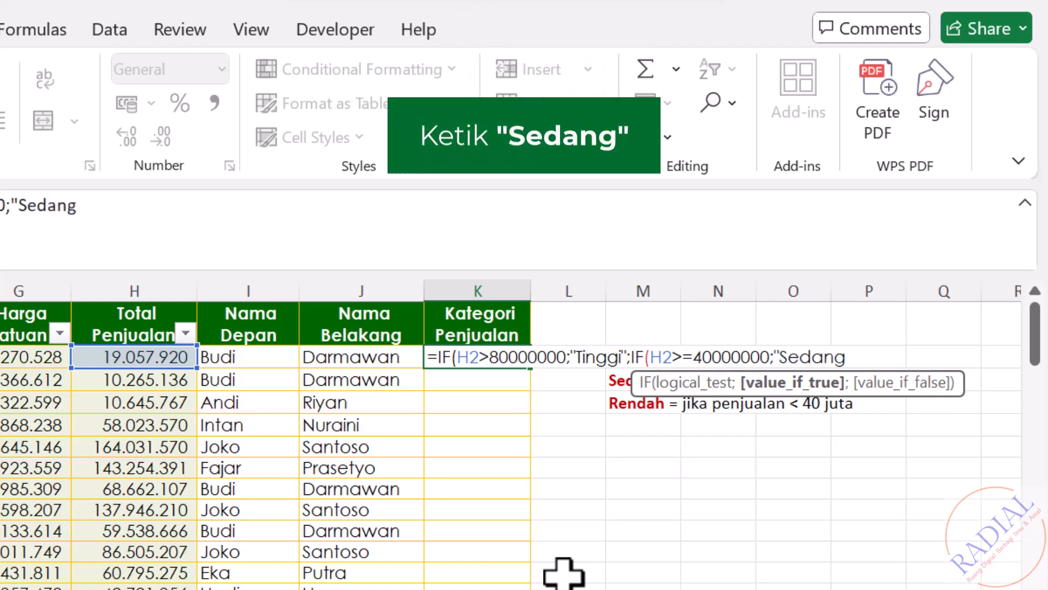
type("\"")
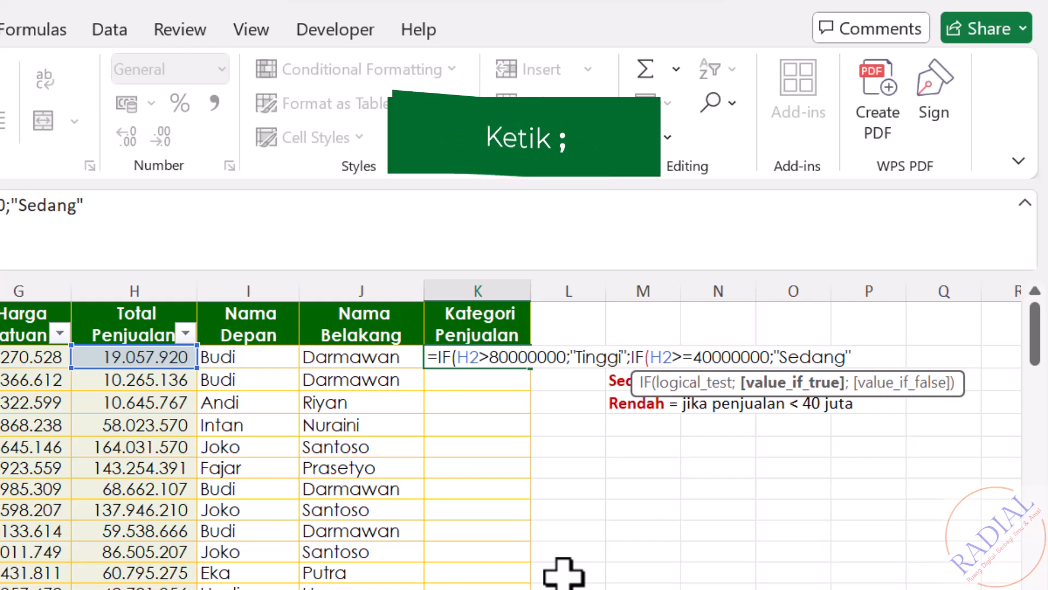
type(";")
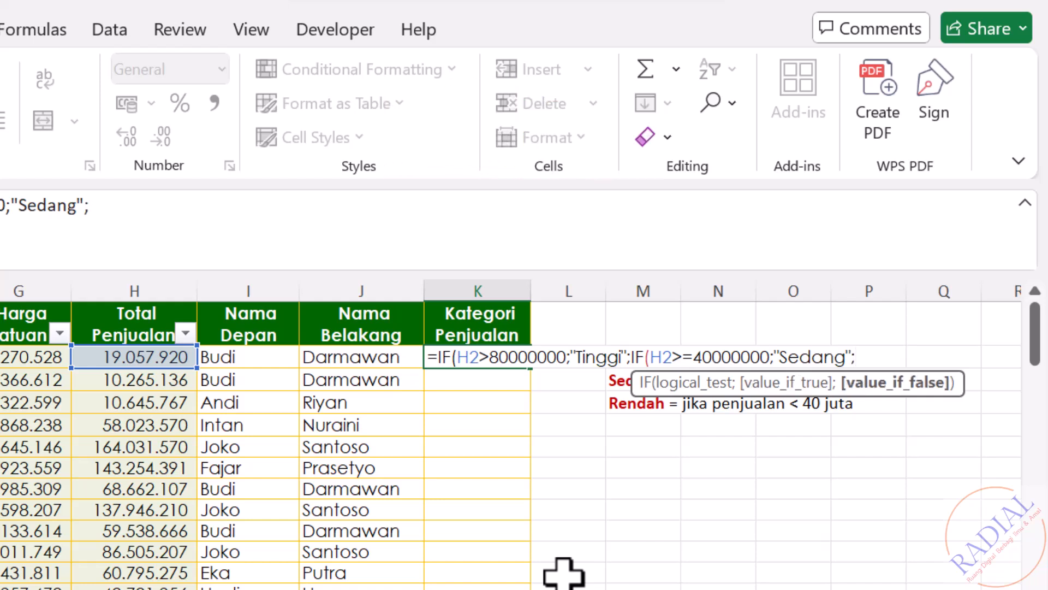
type("\"Re")
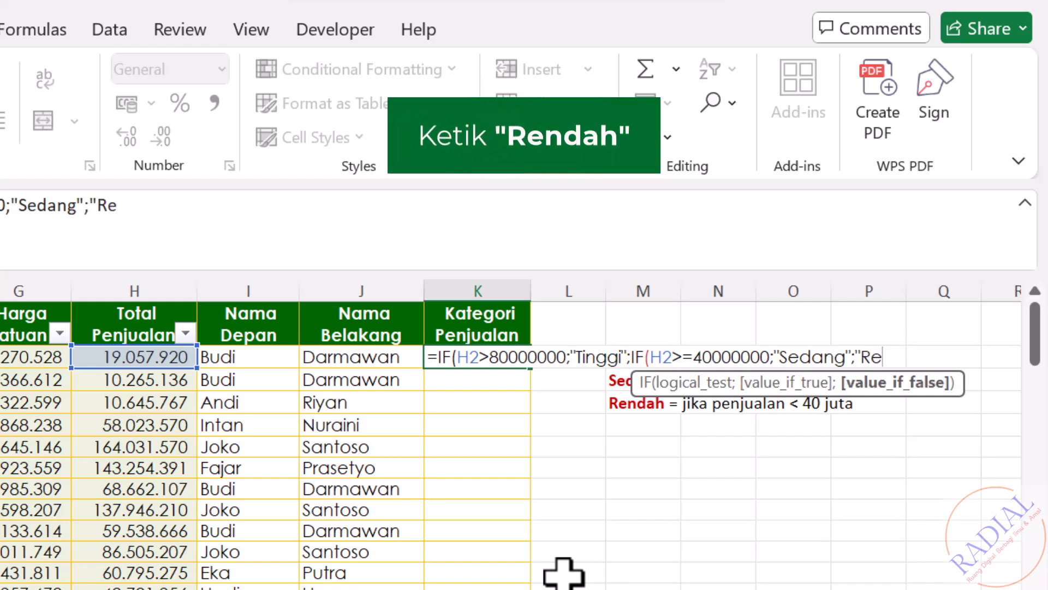
type("ndah")
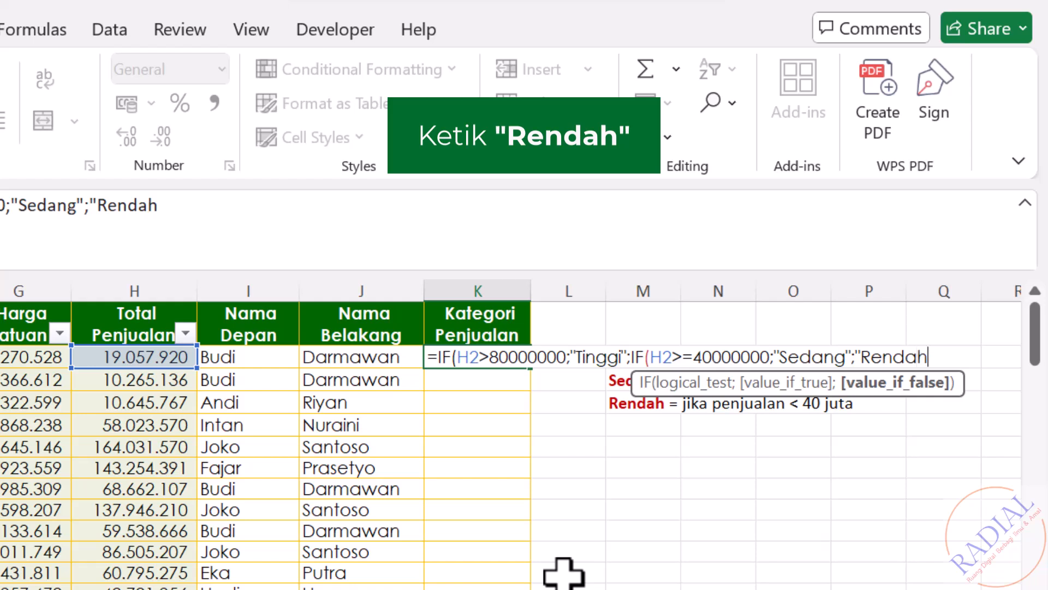
type("\"))")
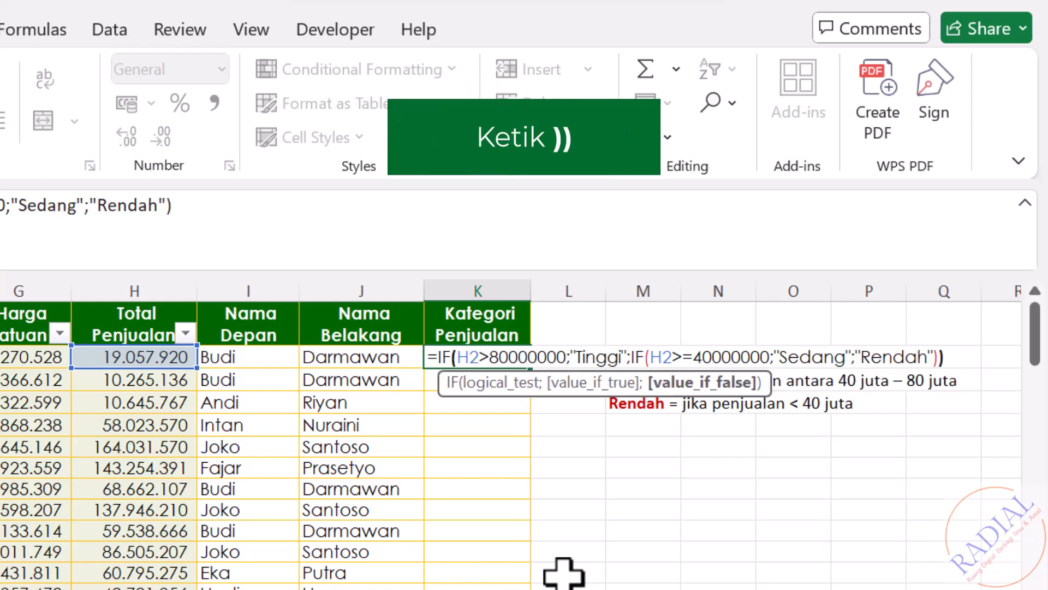
Step: Finish the nested K2 formula with "Rendah" as the remaining result, close both IF functions and commit it
key("Return")
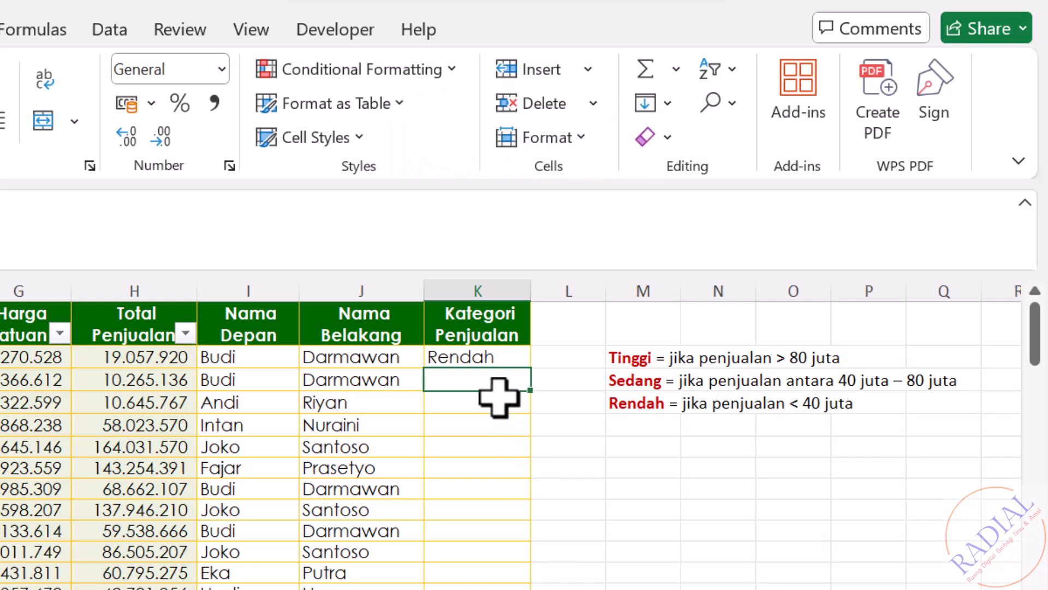
Step: Copy the K2 category formula down the whole Kategori Penjualan column
left_click(499, 355)
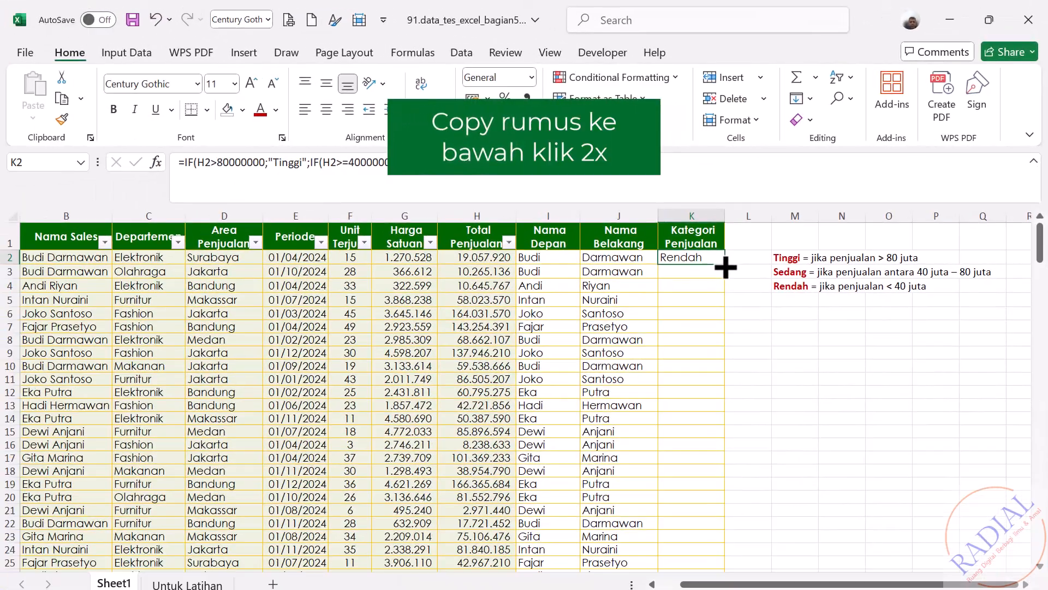
double_click(725, 267)
left_click(948, 414)
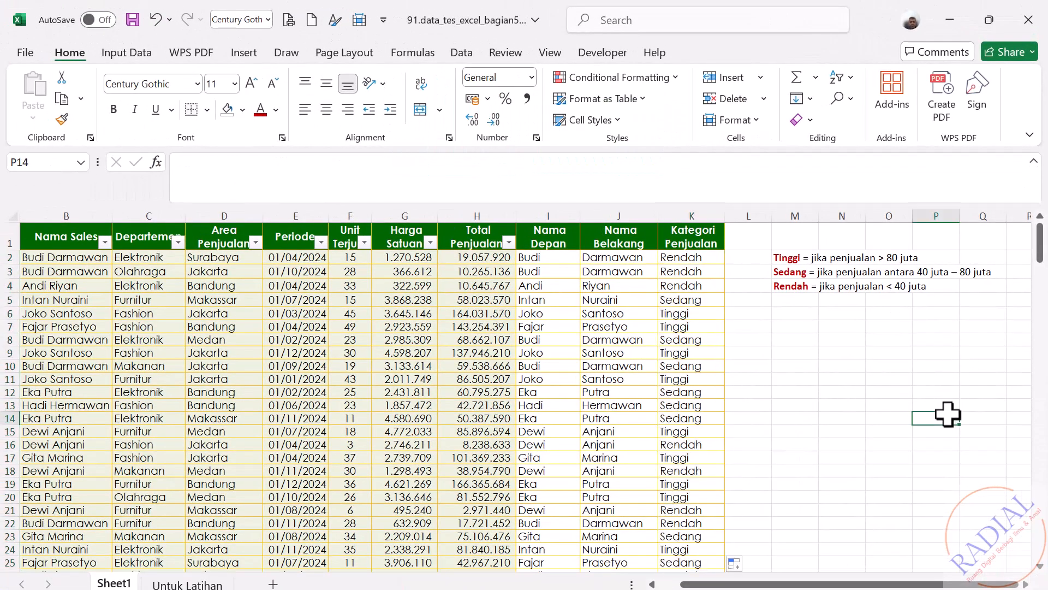
Step: Clear the surplus category results from K202:K203 beside the Rata-rata and Jumlah Transaksi rows
left_click_drag(1042, 251, 1043, 546)
left_click_drag(714, 452, 737, 484)
key("Delete")
left_click(897, 449)
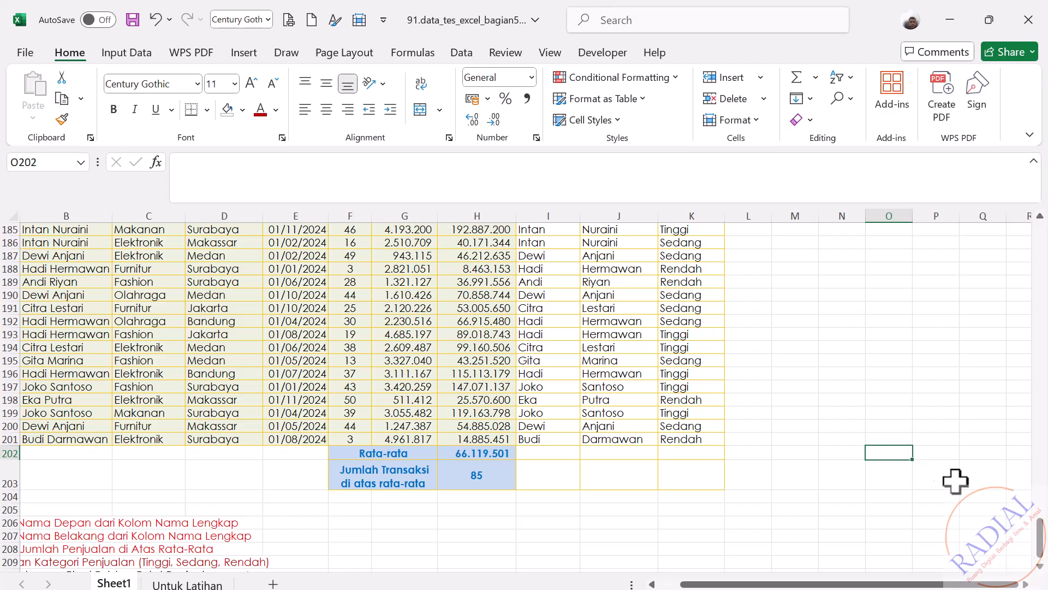
Step: Set the font color of task 20 in cell A210 to red
left_click_drag(1040, 551, 1040, 240)
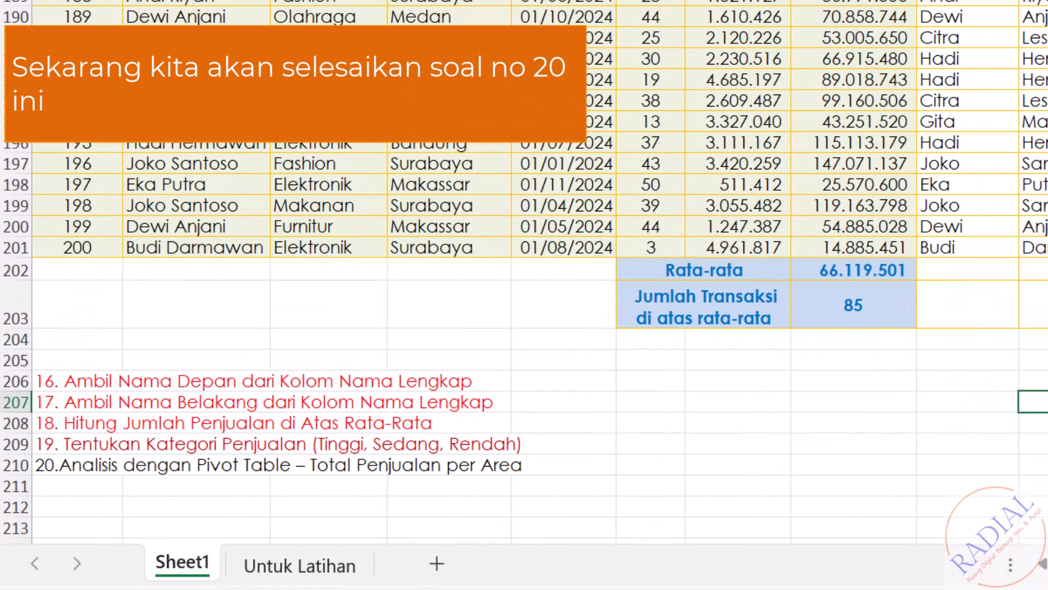
left_click(50, 467)
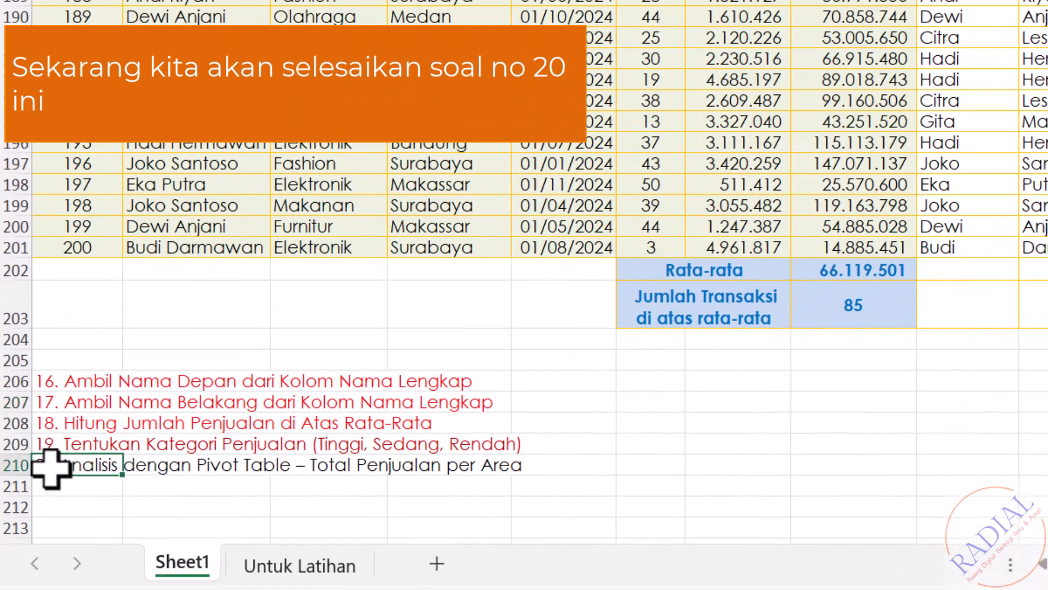
left_click(448, 0)
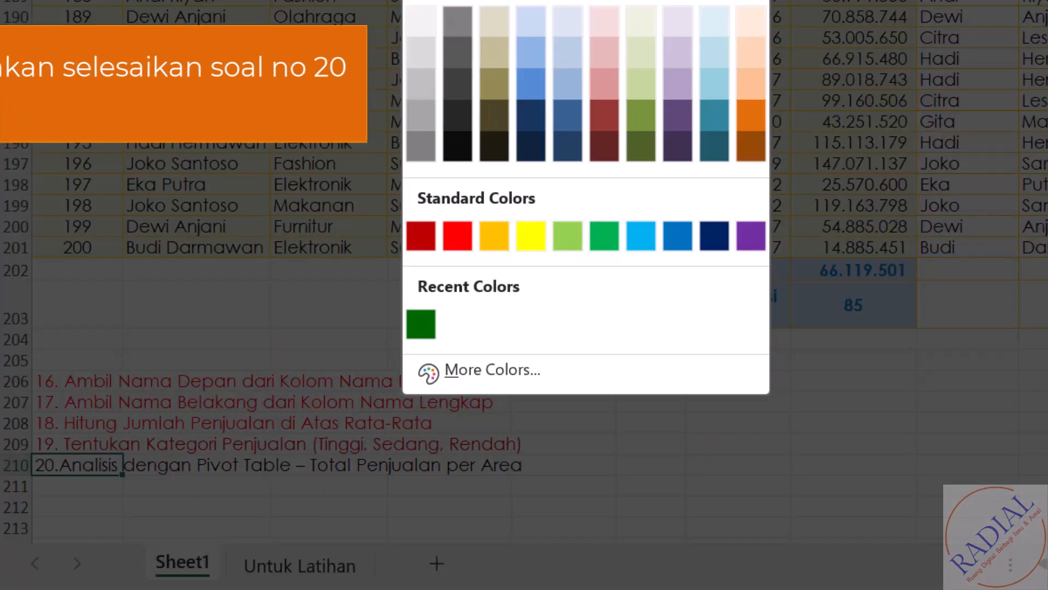
left_click(458, 235)
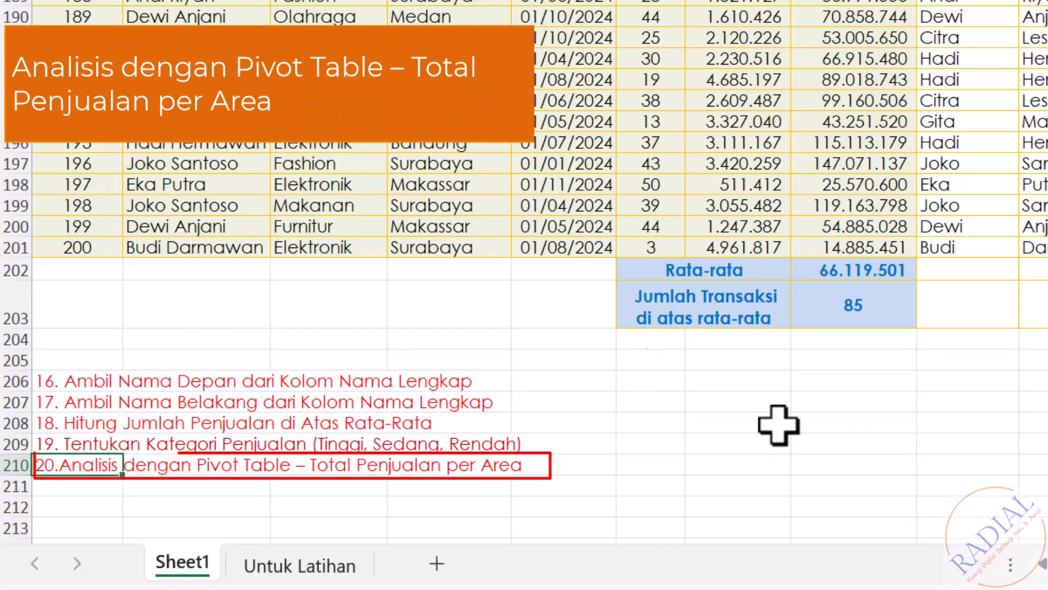
left_click(1032, 472)
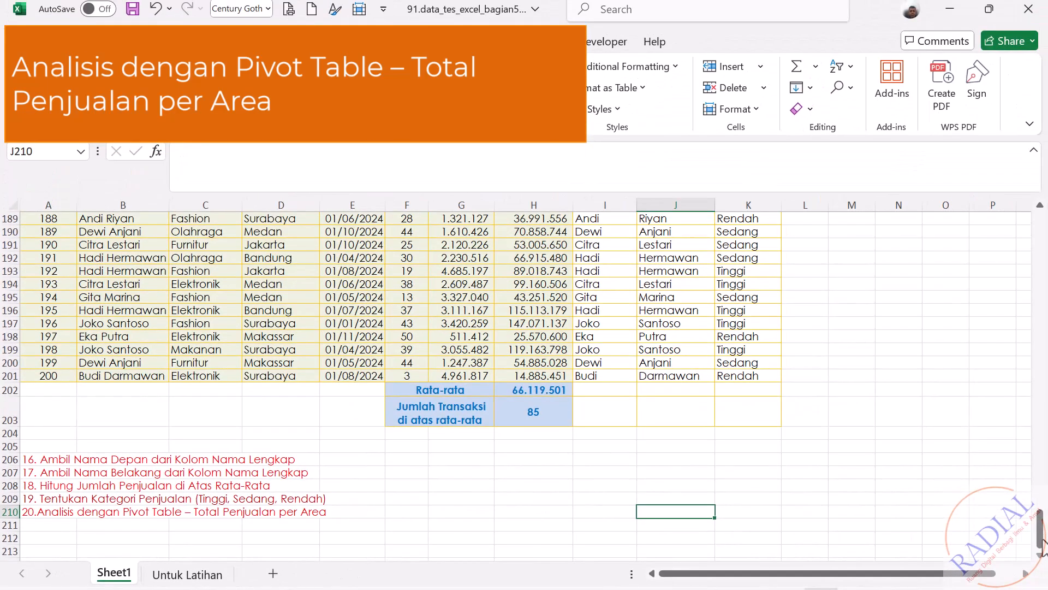
Step: Create a pivot table on a new worksheet from the sales data in Sheet1 range A1:K201
left_click_drag(1043, 543, 1041, 219)
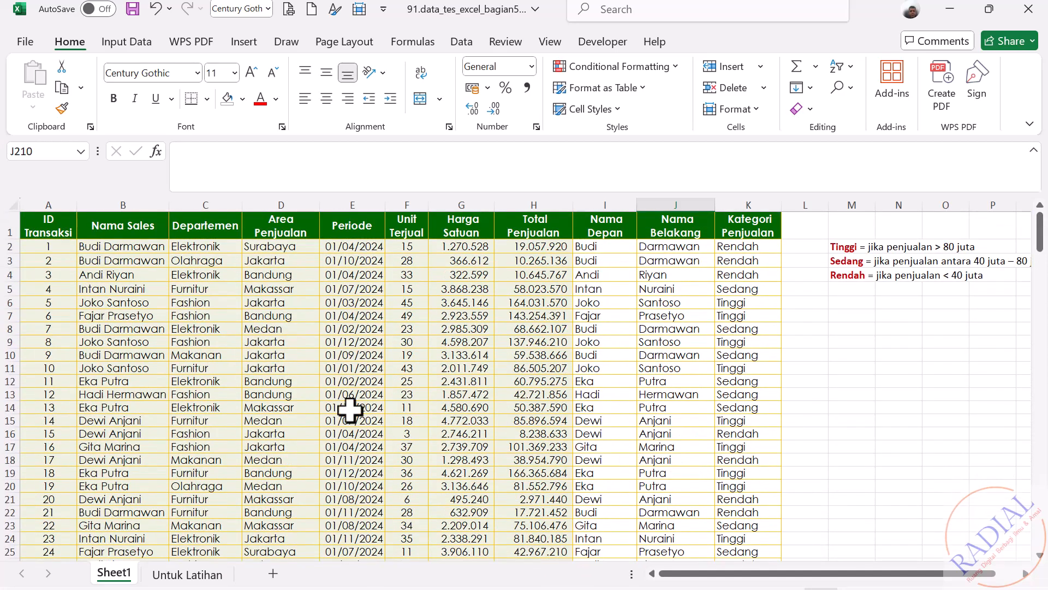
left_click_drag(66, 223, 724, 487)
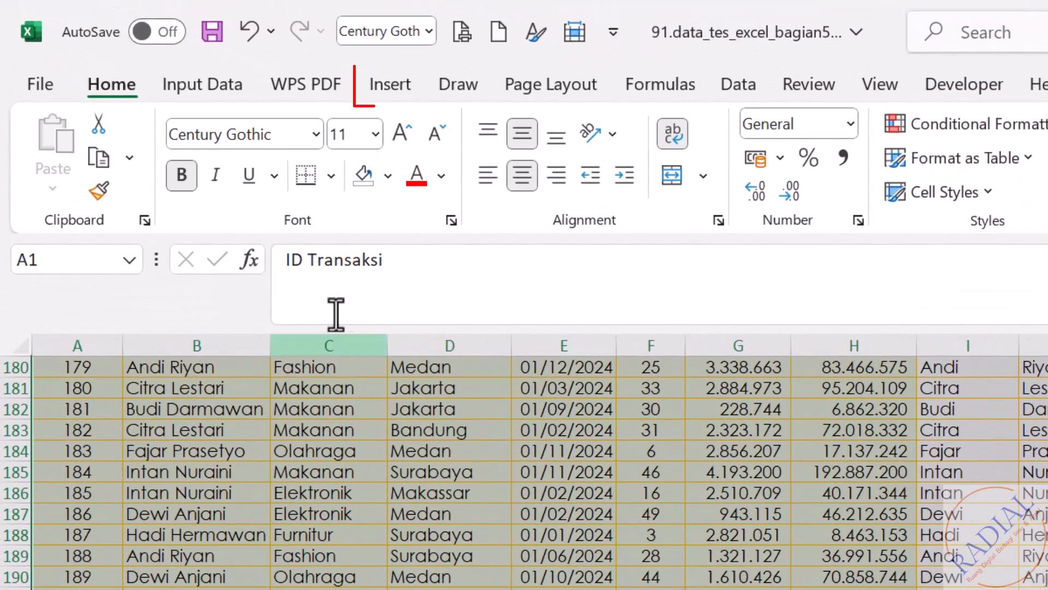
left_click(381, 84)
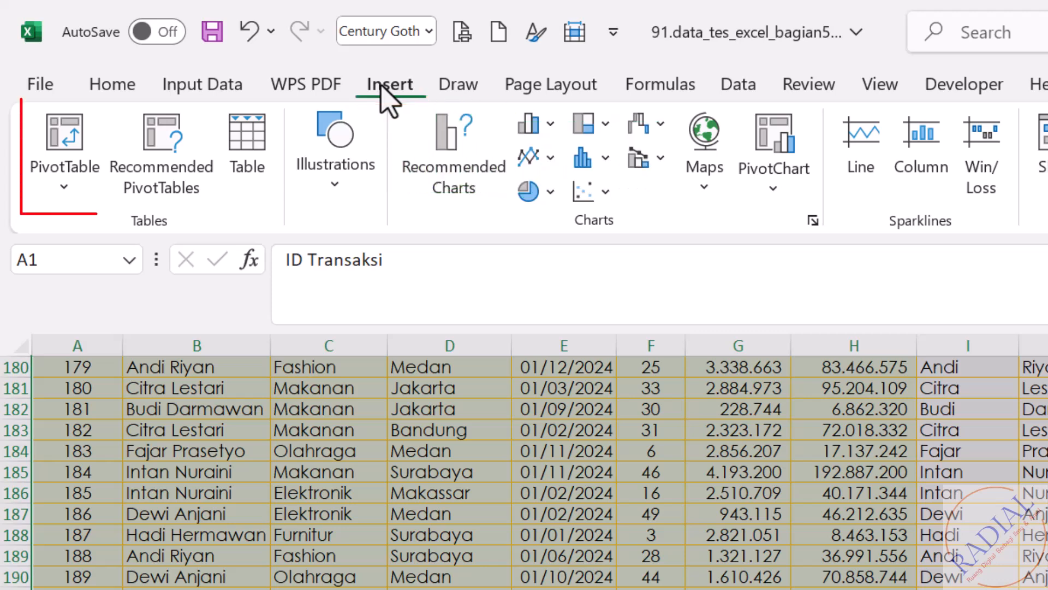
left_click(55, 158)
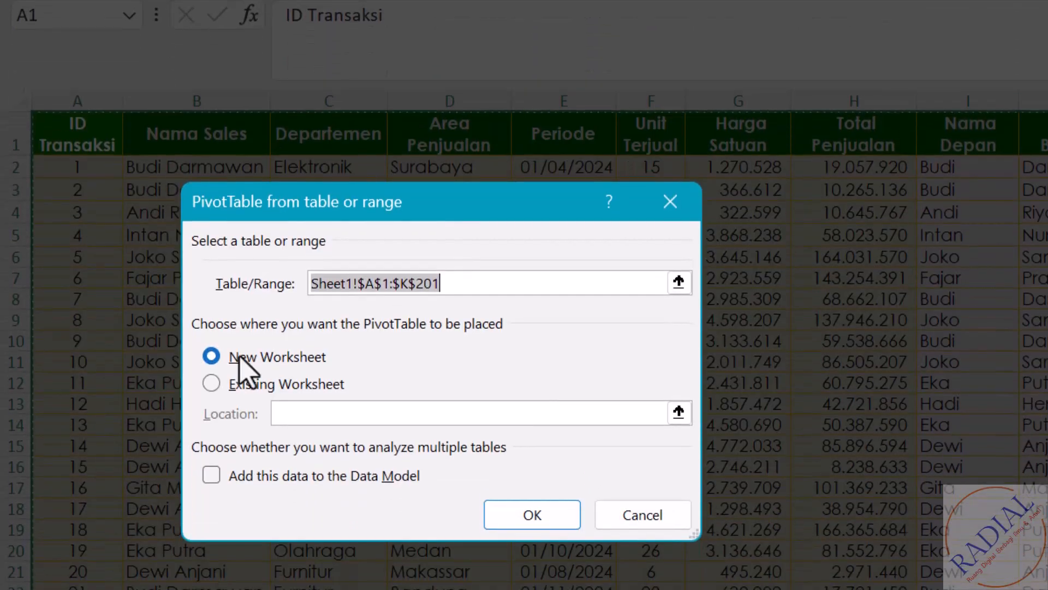
left_click(546, 523)
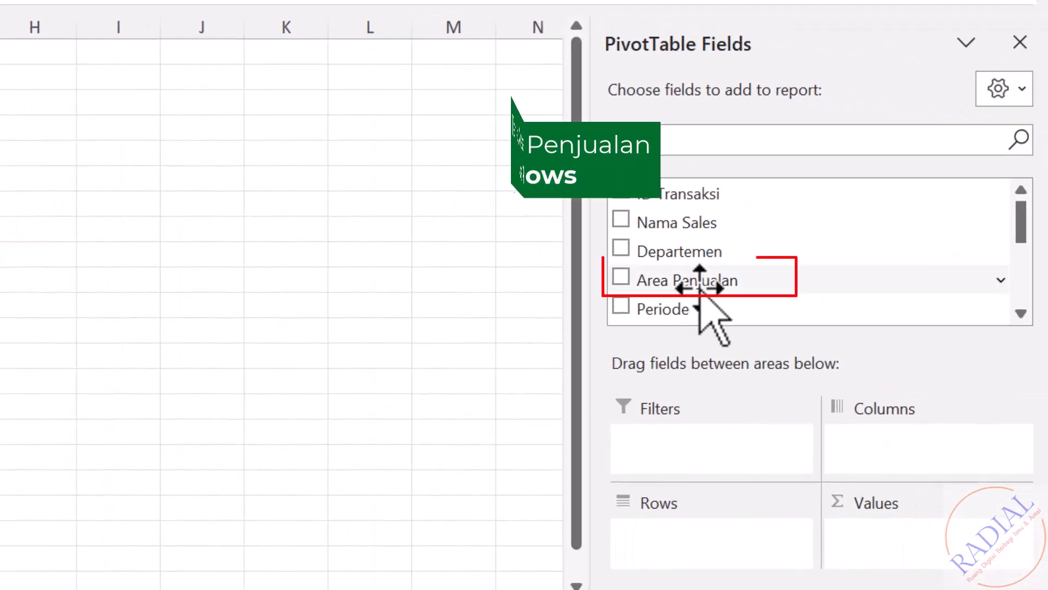
Step: Lay out the pivot table with Area Penjualan as rows and the sum of Total Penjualan as values
left_click_drag(700, 280, 690, 546)
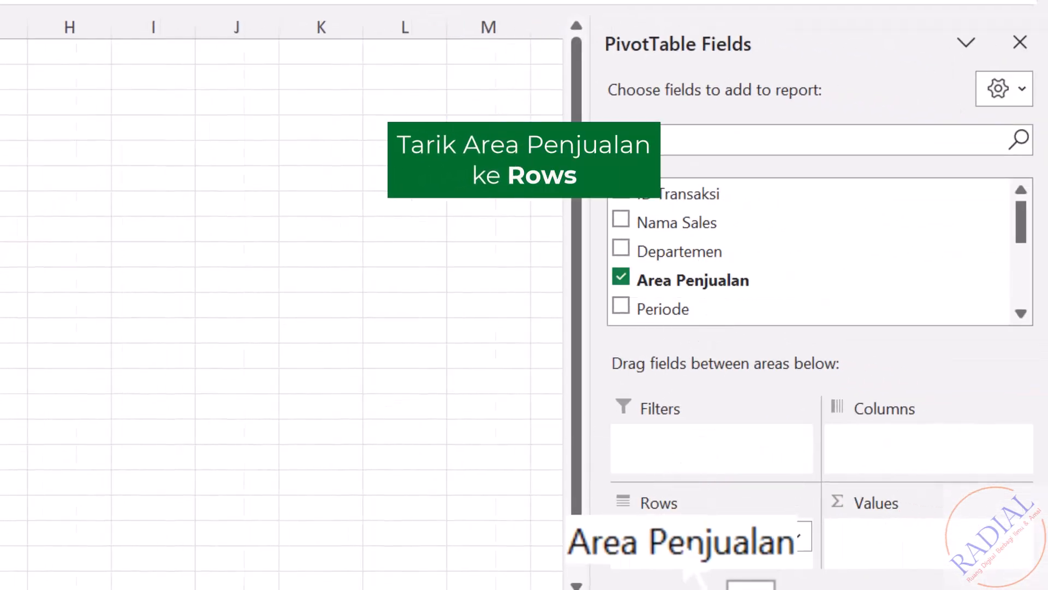
left_click(1019, 292)
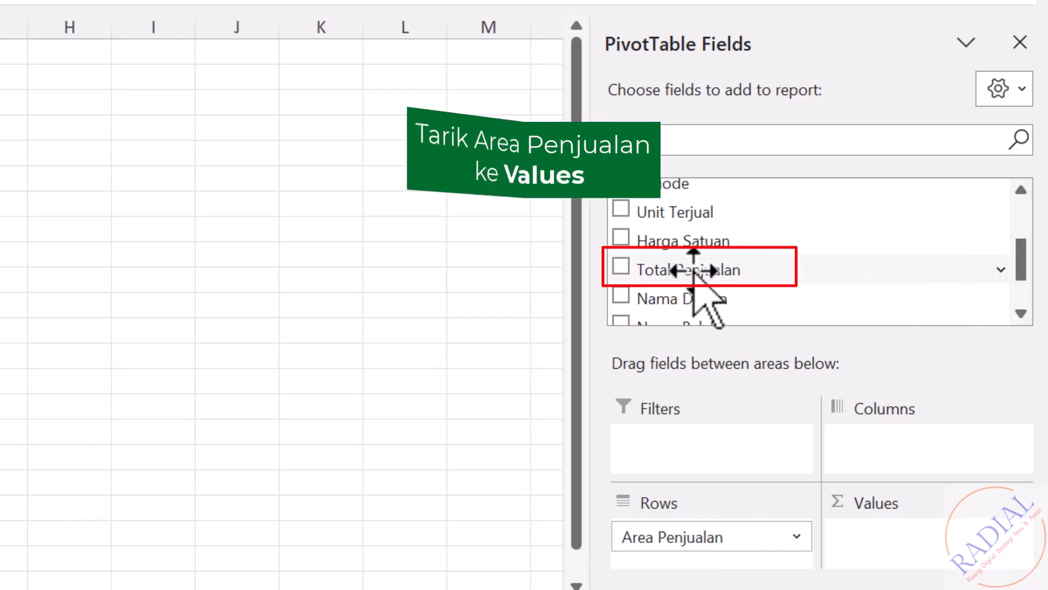
left_click_drag(692, 272, 852, 544)
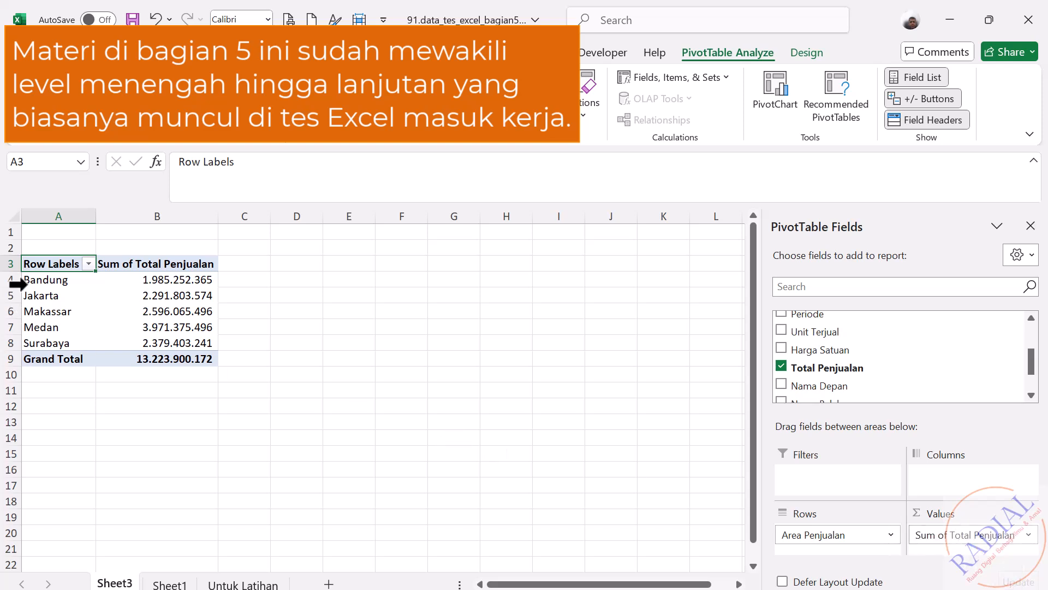
Step: Rename the pivot table headers to "Area" in A3 and "Penjualan" in B3
double_click(49, 263)
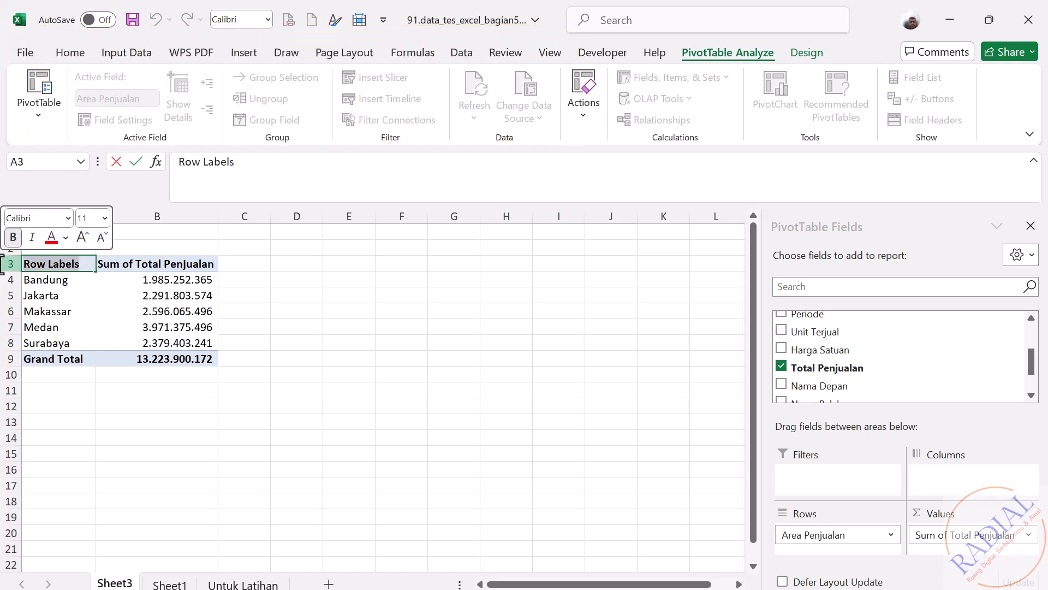
type("Area")
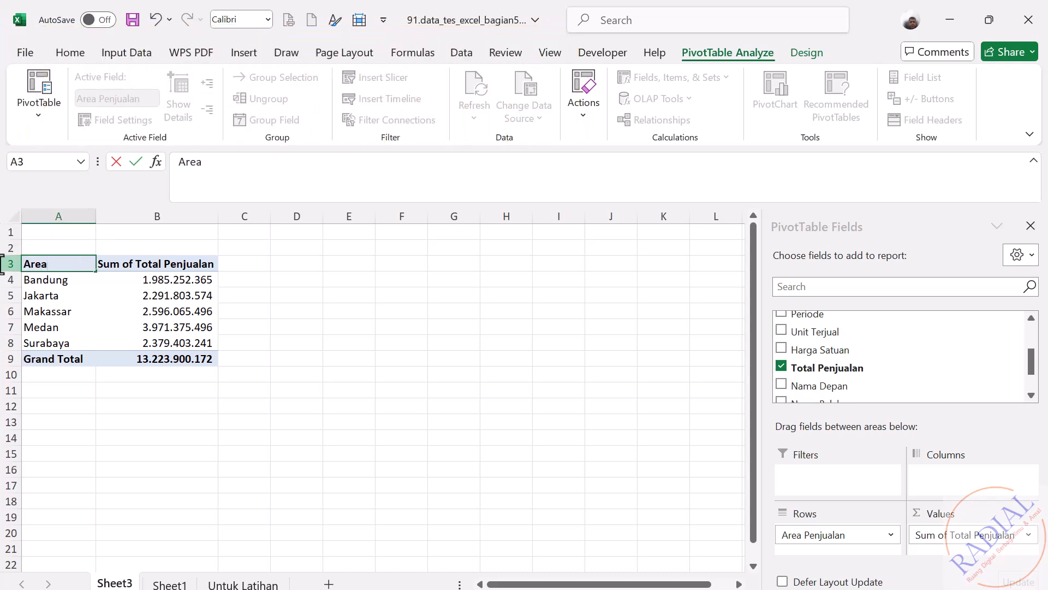
key("Return")
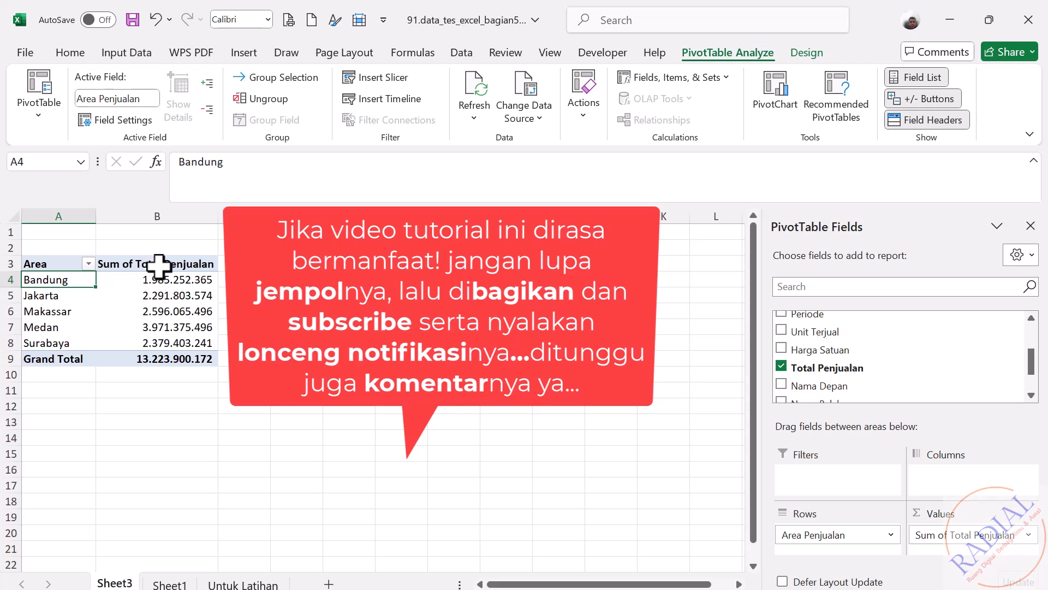
left_click(159, 265)
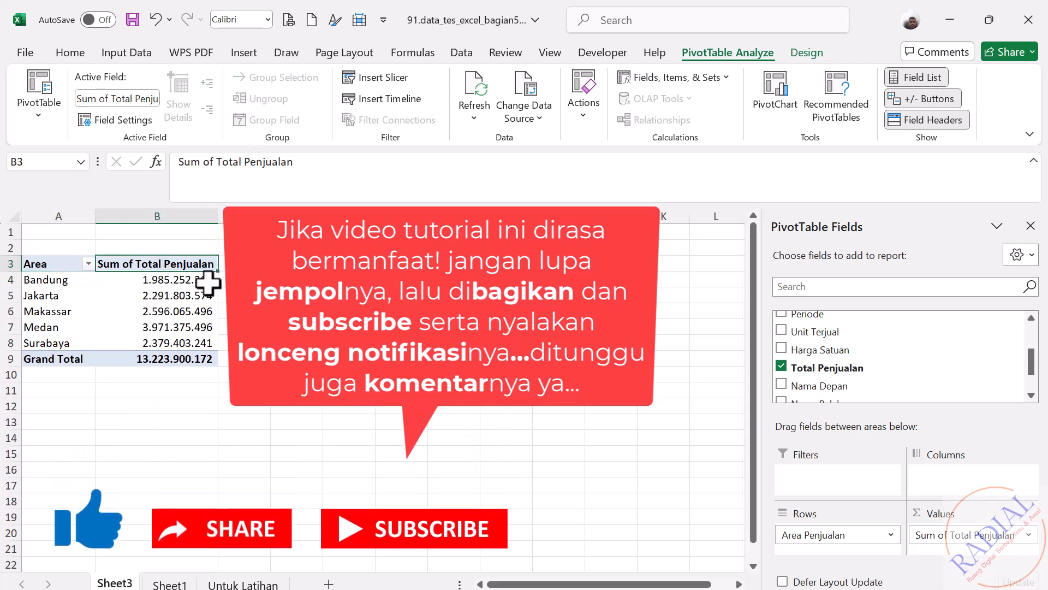
type("Penjua")
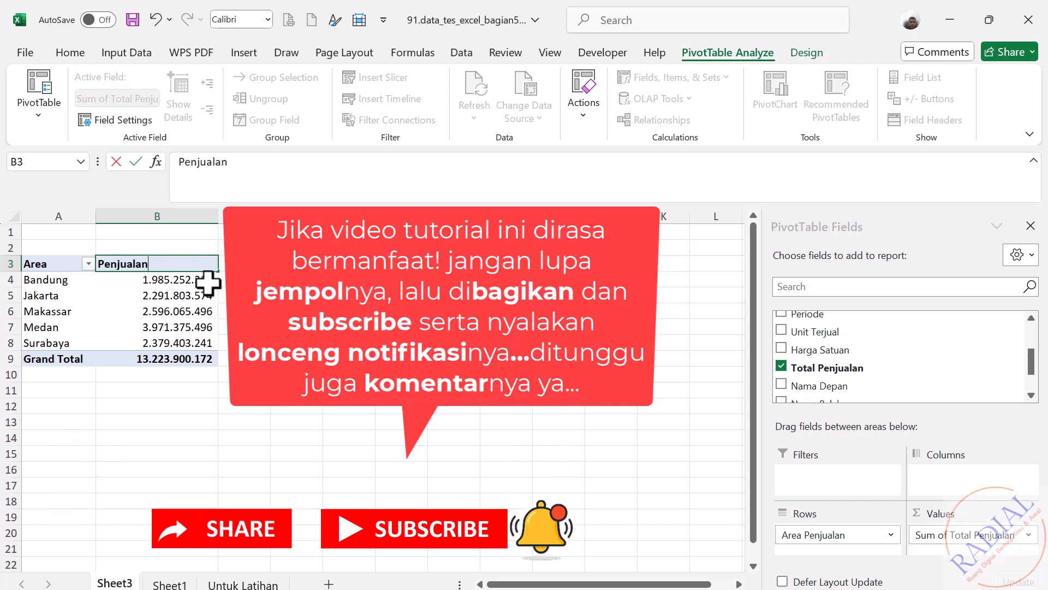
key("Return")
left_click(346, 448)
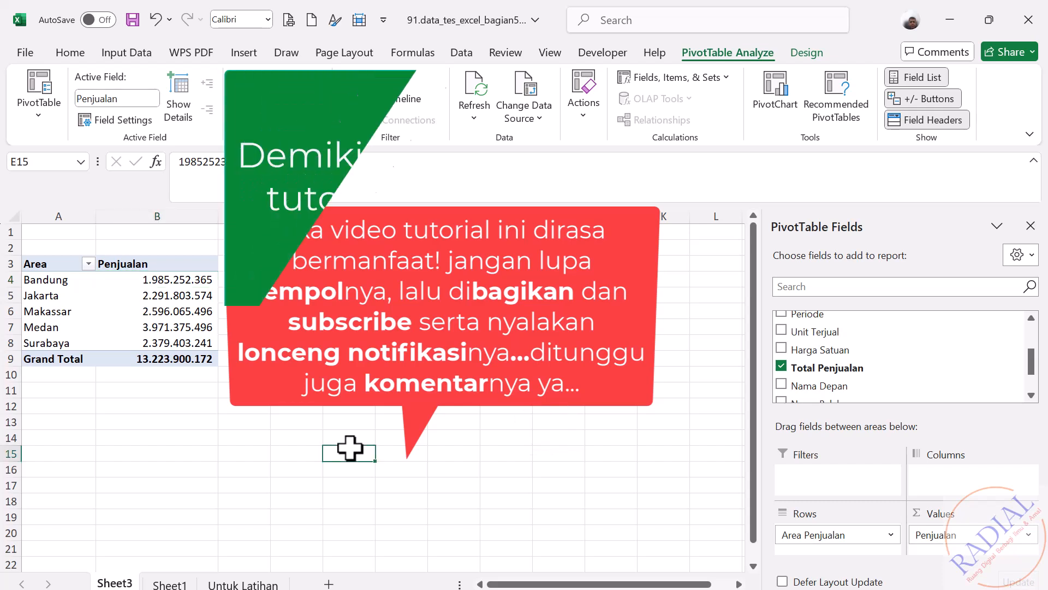